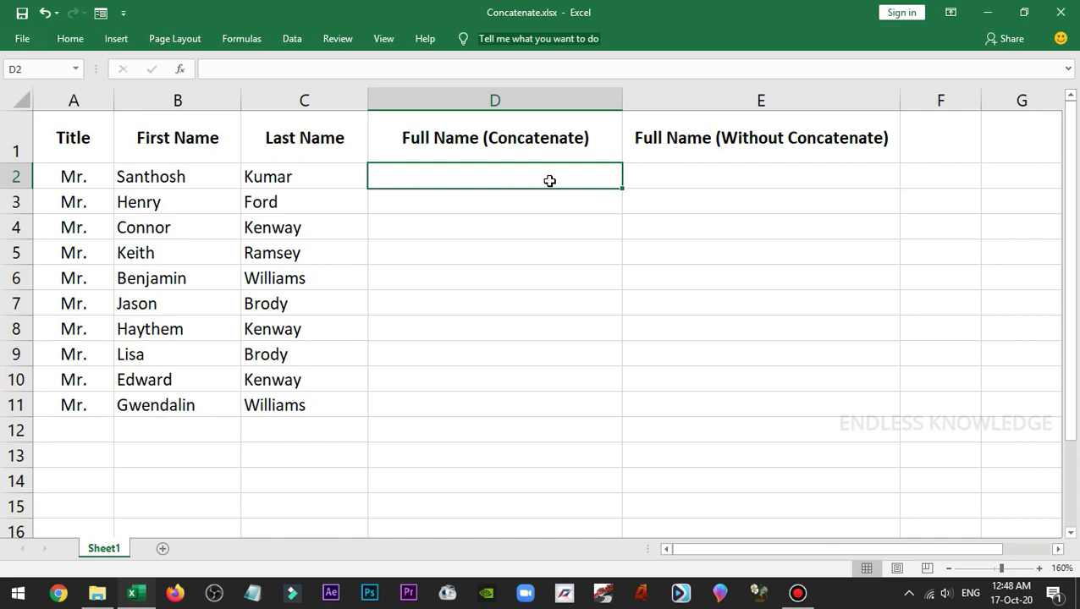
Examine the title, first name and last name cells in row 2 and the empty full name cell beside them.
left_click(72, 177)
left_click(176, 175)
left_click(313, 172)
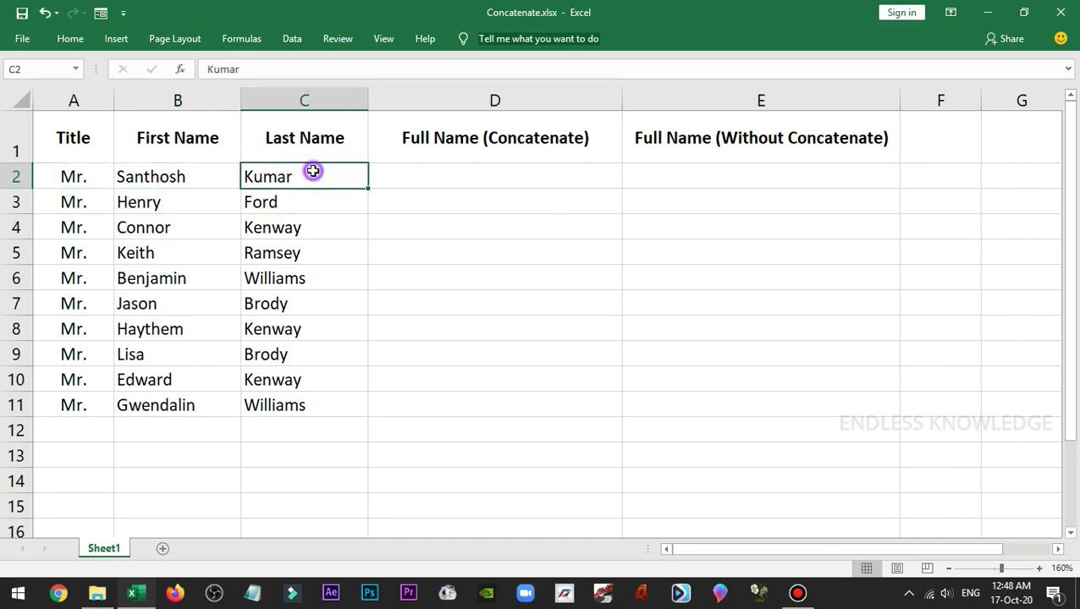
left_click(450, 179)
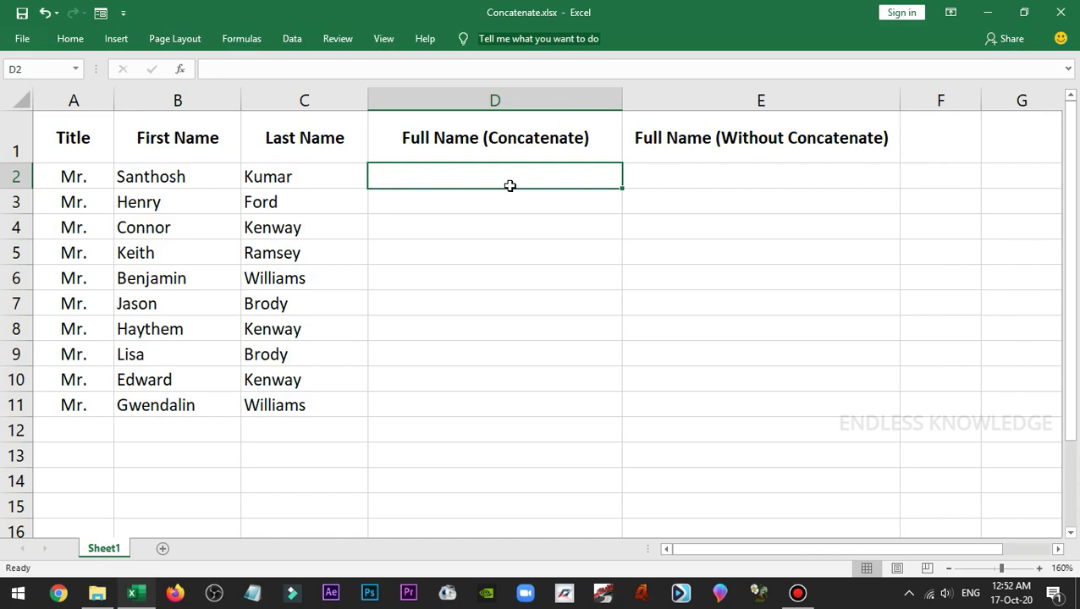
left_click(72, 178)
left_click(176, 176)
left_click(320, 178)
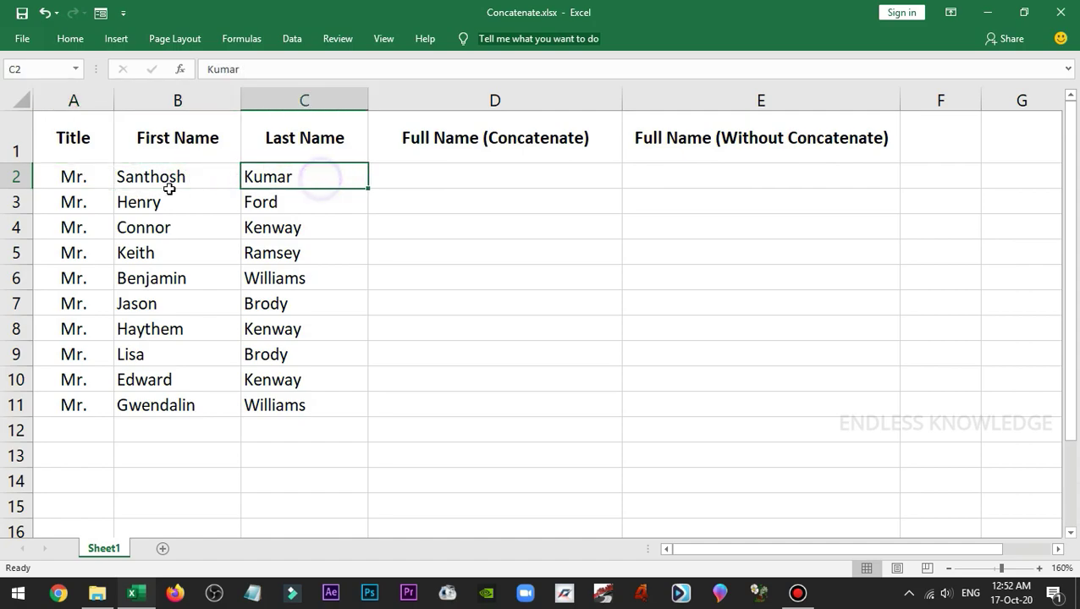
left_click_drag(73, 176, 286, 178)
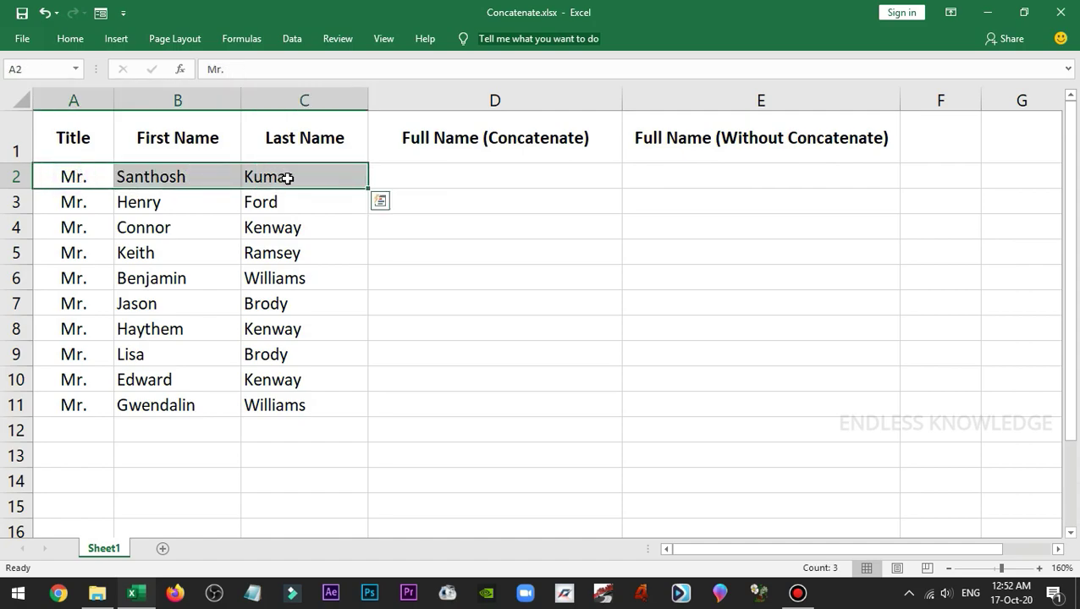
Enter the formula =CONCATENATE(A2,B2,C2) in cell D2 to join the title, first name and last name.
left_click(468, 179)
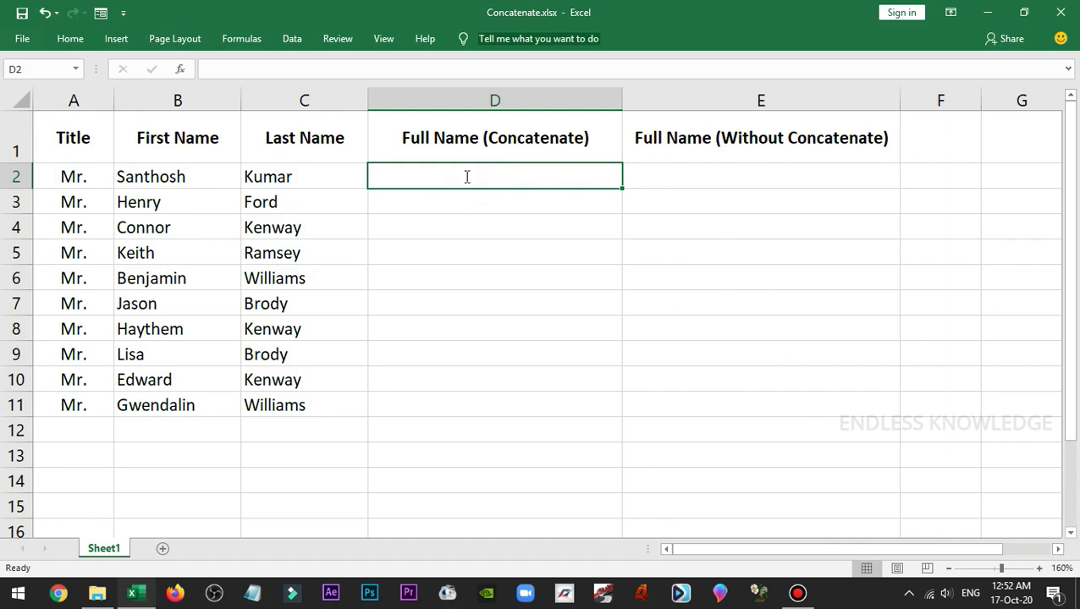
type("=conc")
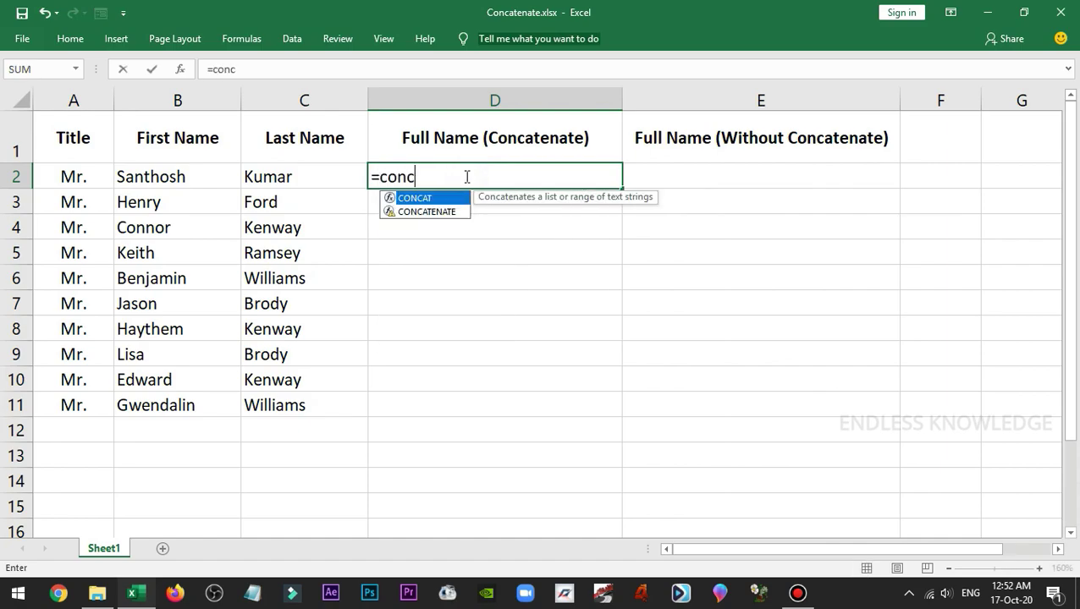
type("a")
key("Down")
key("Tab")
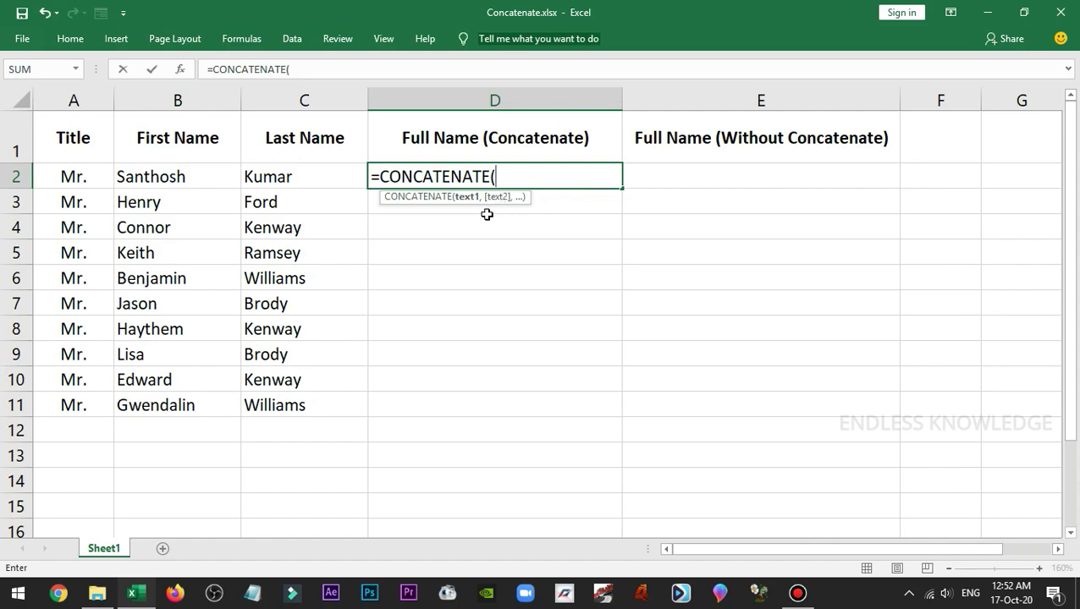
left_click(89, 175)
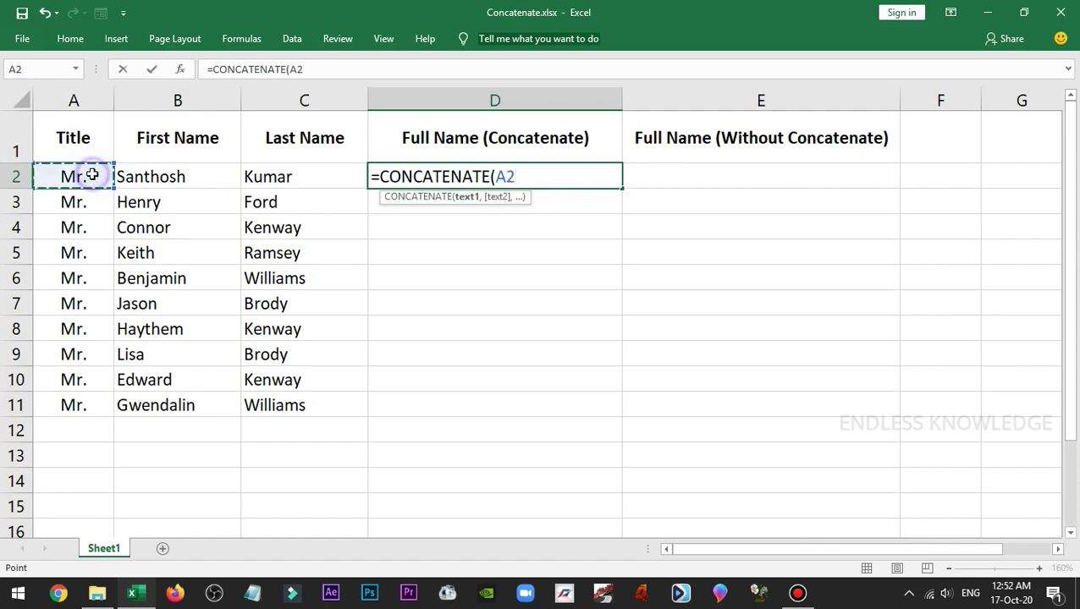
type(",")
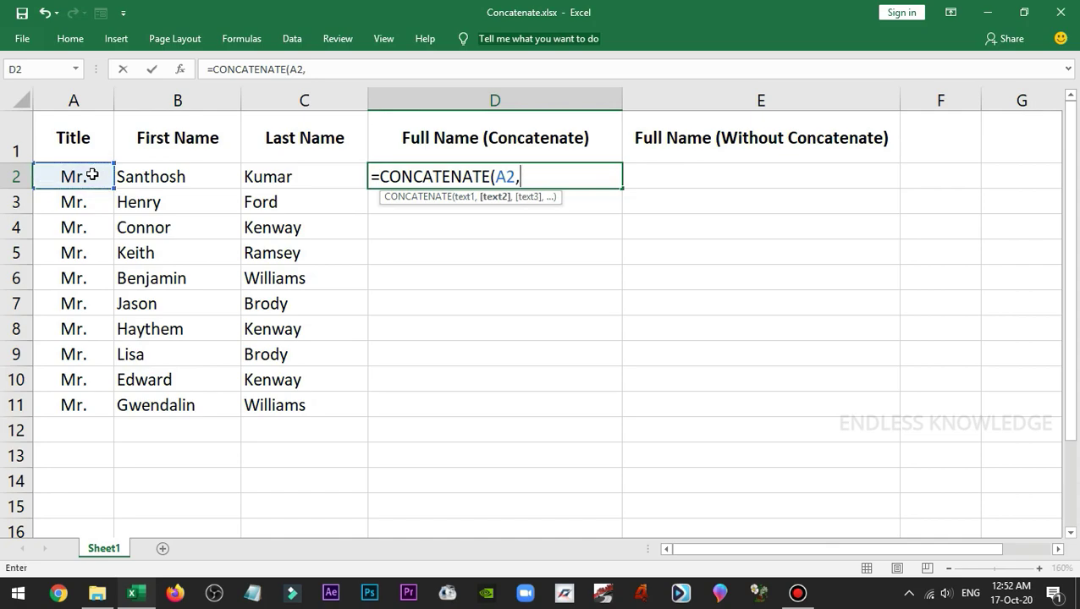
left_click(164, 178)
type(",")
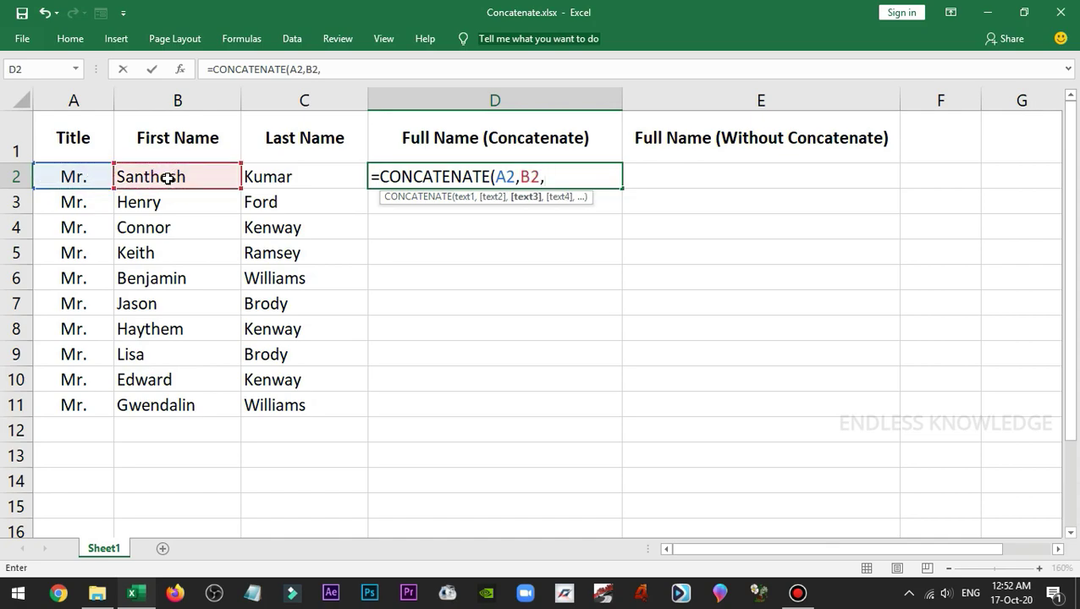
left_click(266, 174)
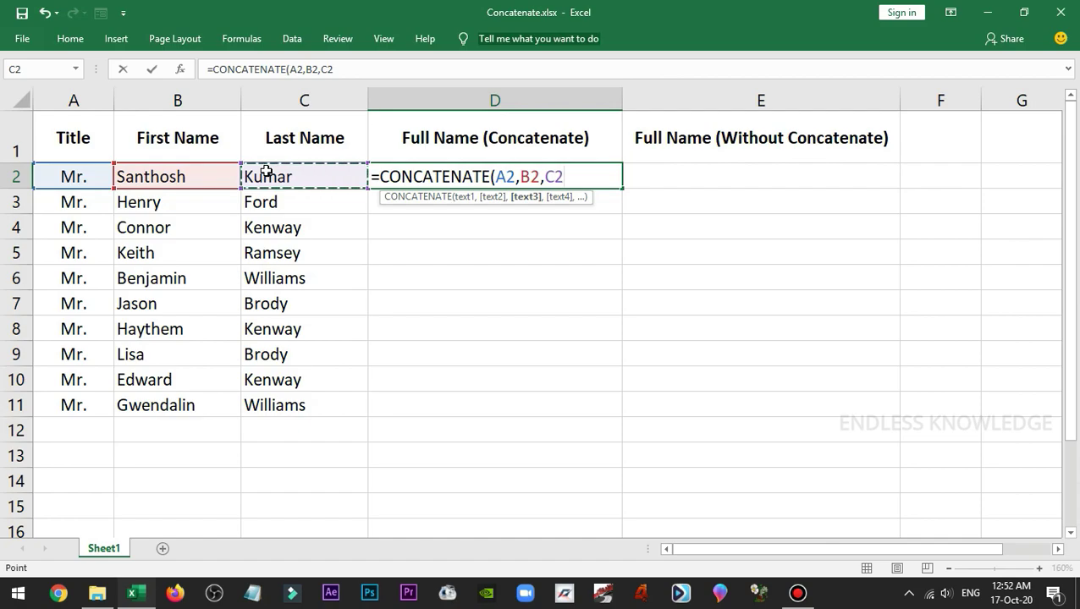
type(")")
key("Return")
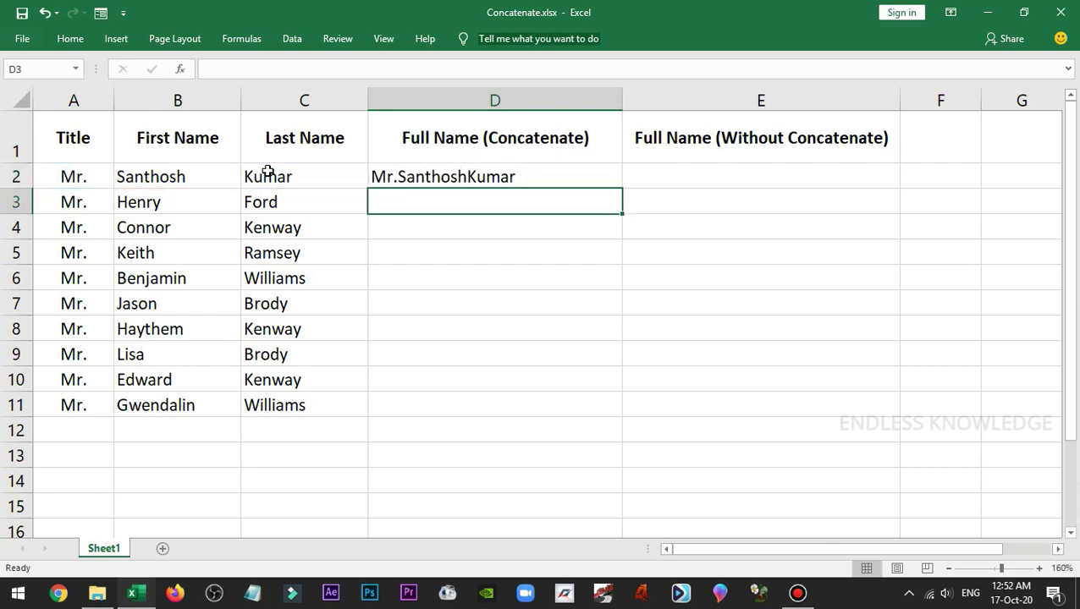
Rewrite the formula in D2 as =CONCATENATE(A2," ",B2," ",C2) to put spaces between the name parts.
left_click(537, 176)
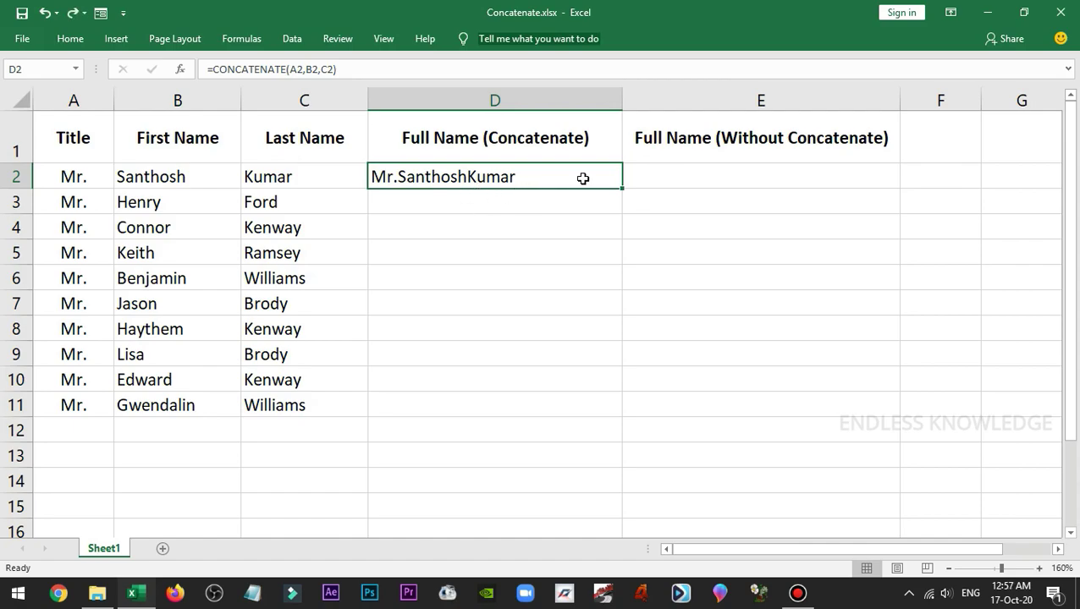
double_click(582, 177)
left_click_drag(592, 176, 496, 178)
key("BackSpace")
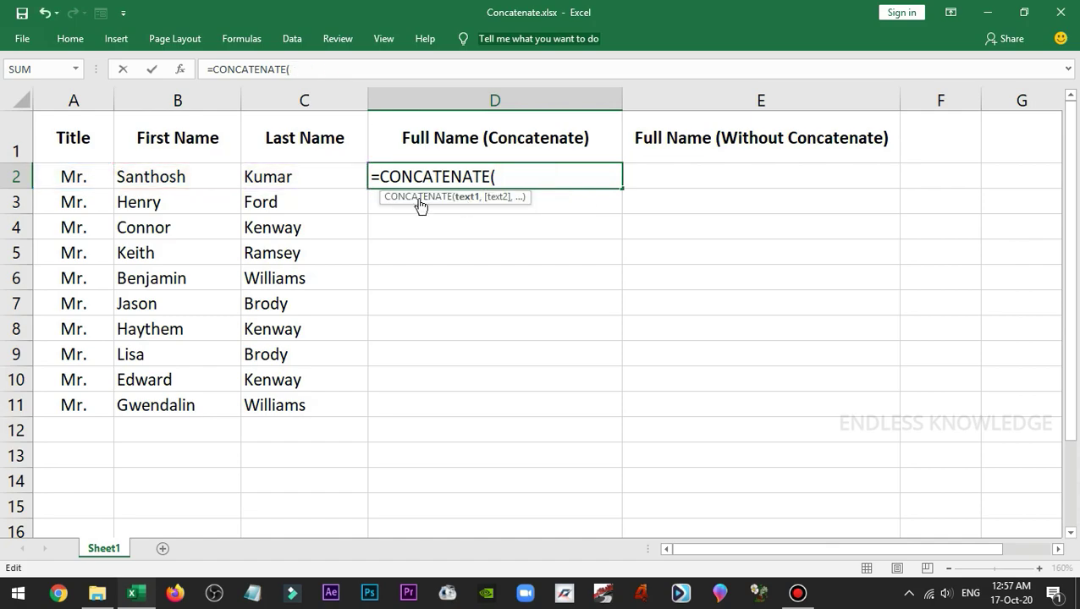
left_click(76, 176)
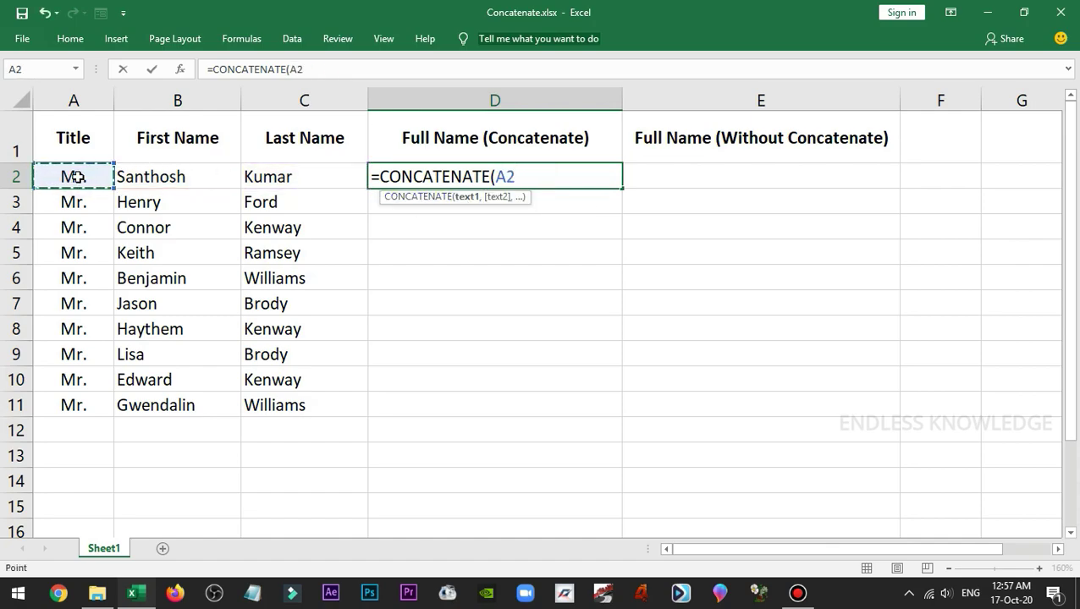
type(",")
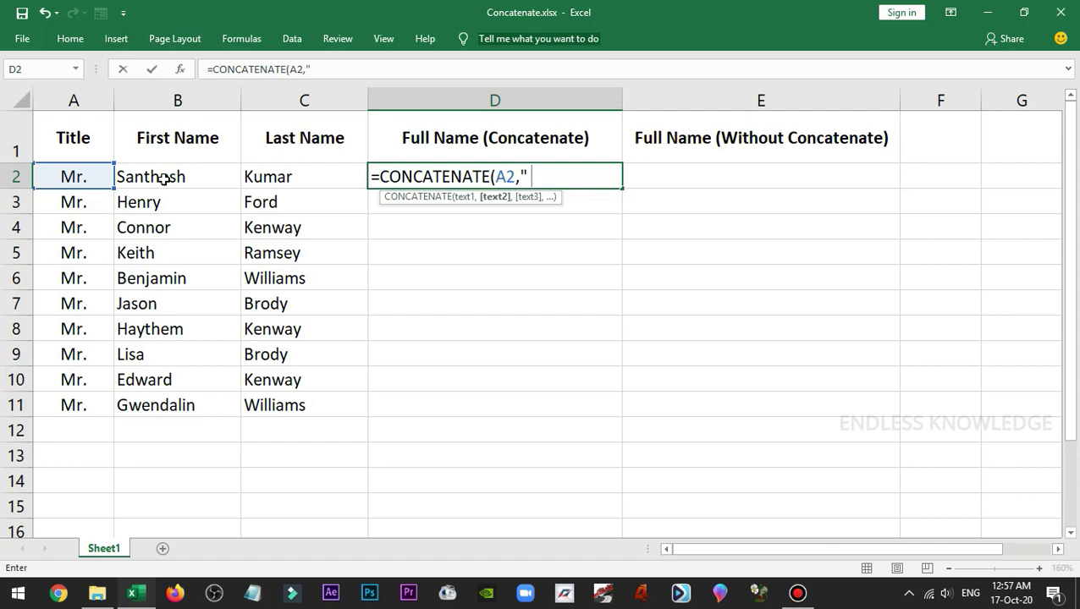
type("\" \",")
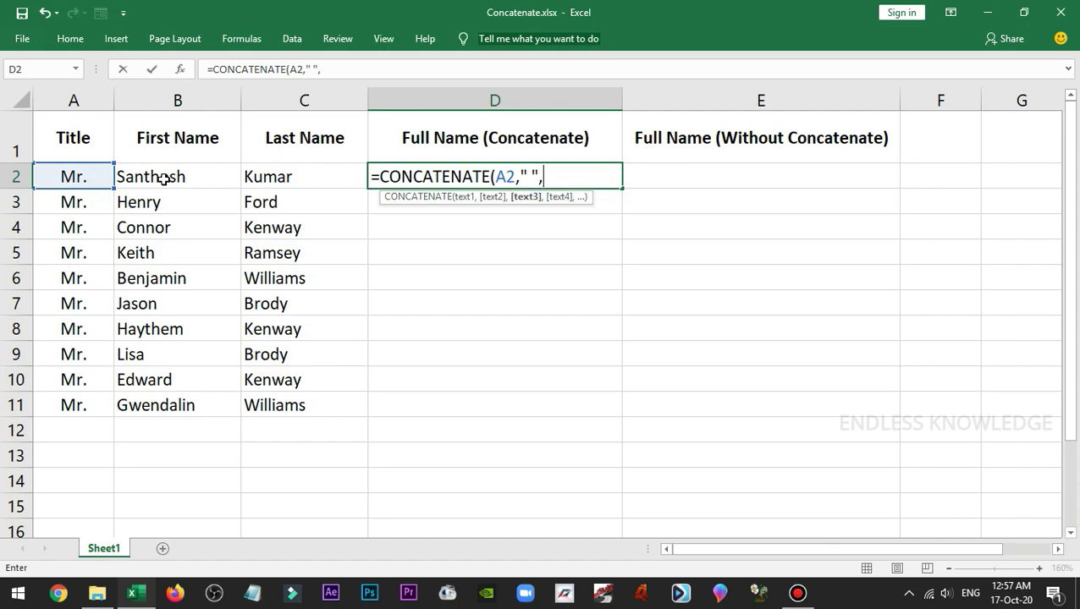
left_click(164, 178)
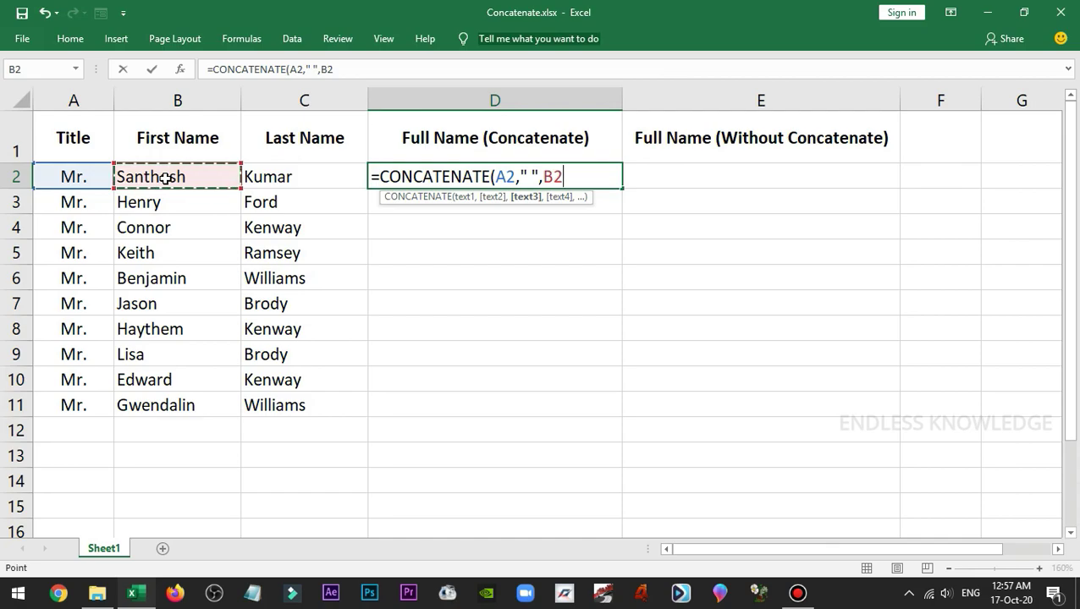
type(",")
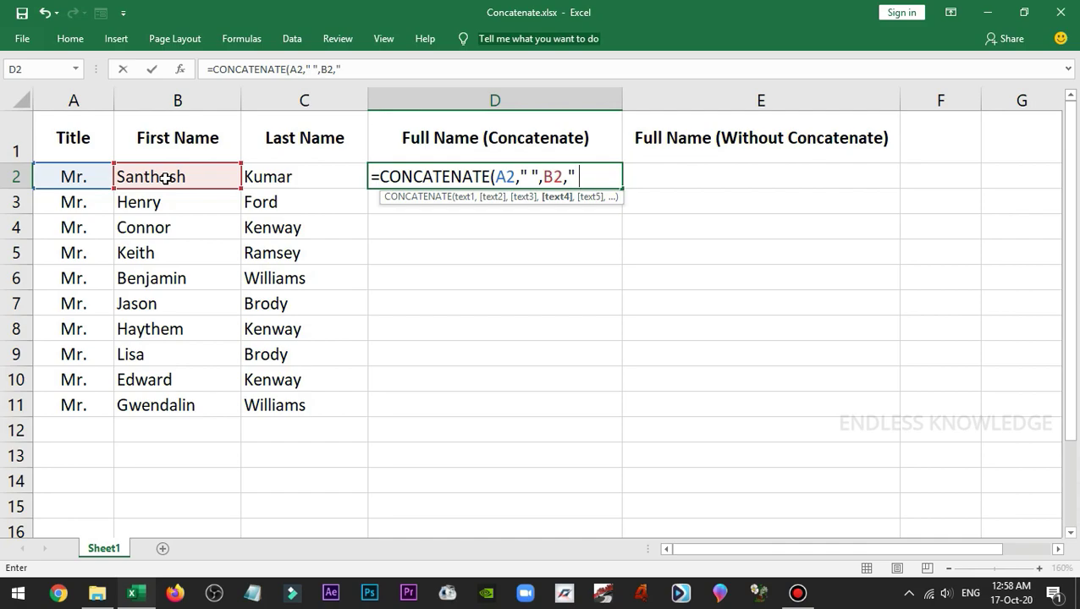
type("\" \",")
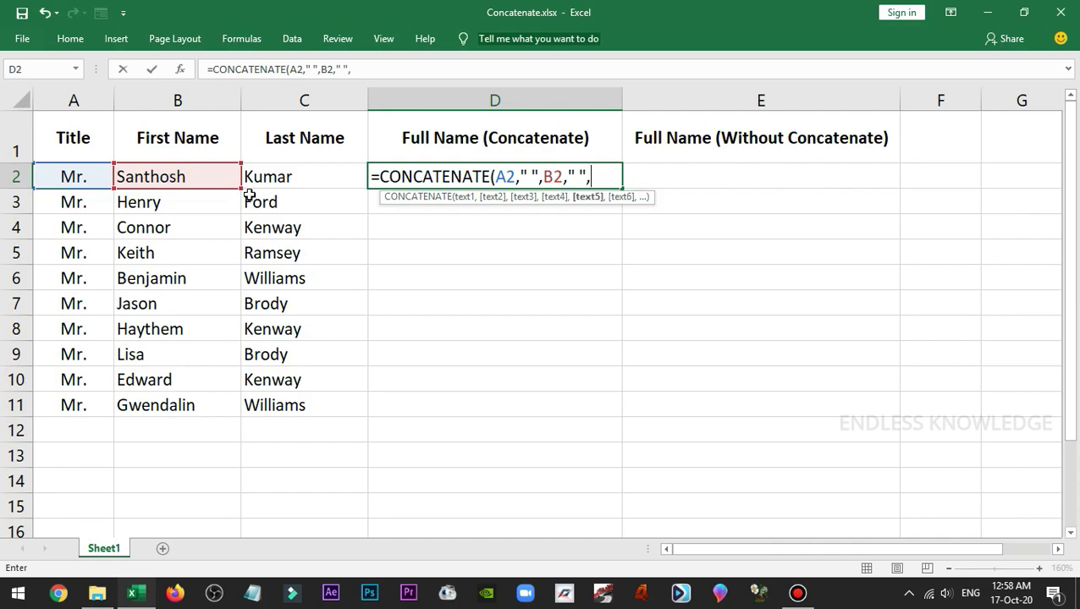
left_click(322, 177)
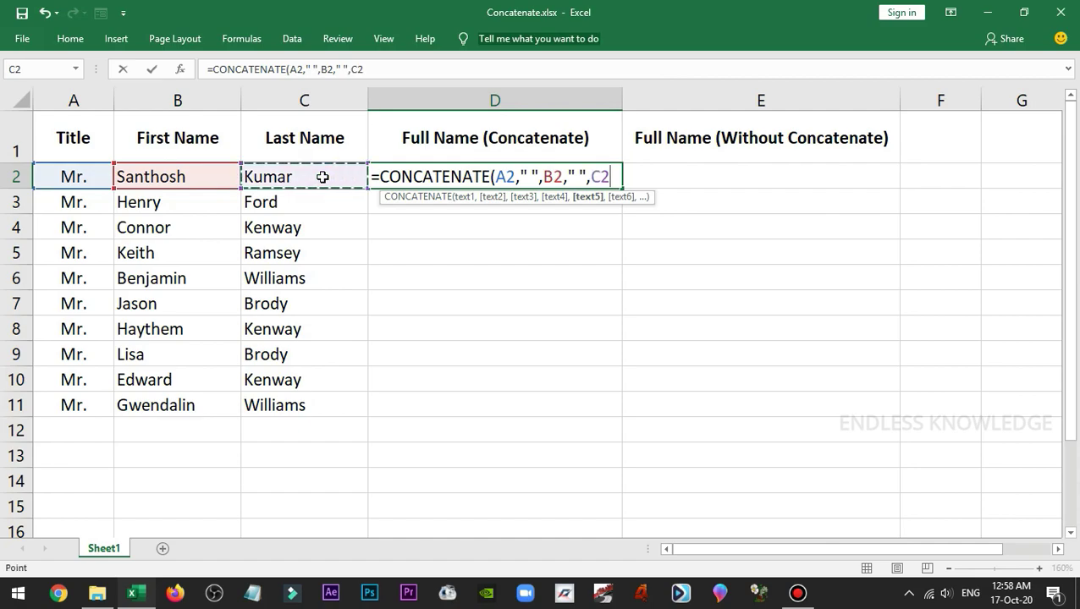
type(")")
key("Return")
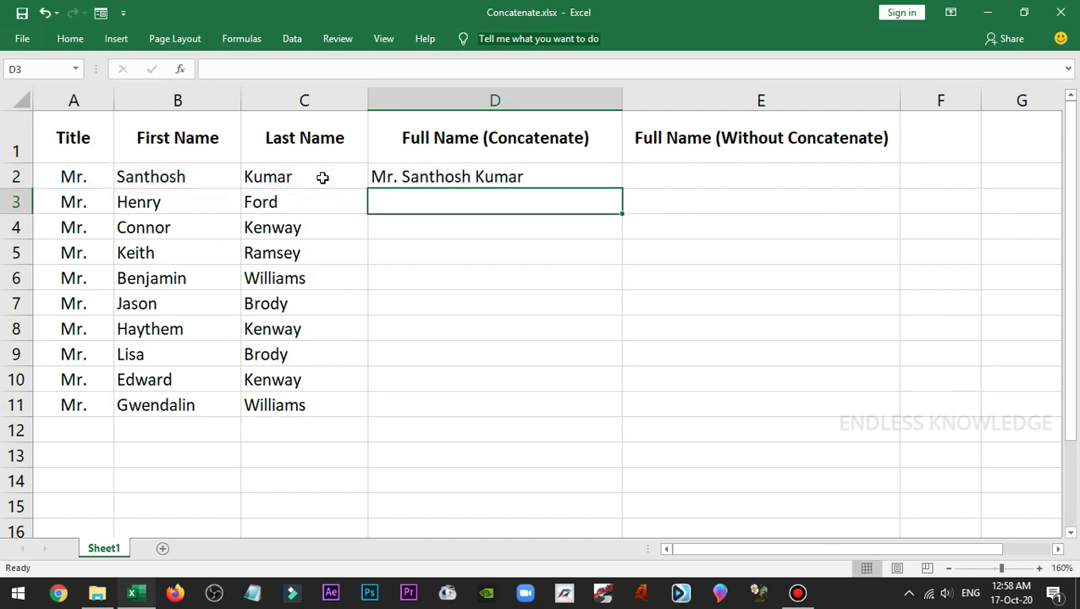
Fill the D2 formula down through D11 and check the copied formulas in D3 and D5.
left_click(555, 181)
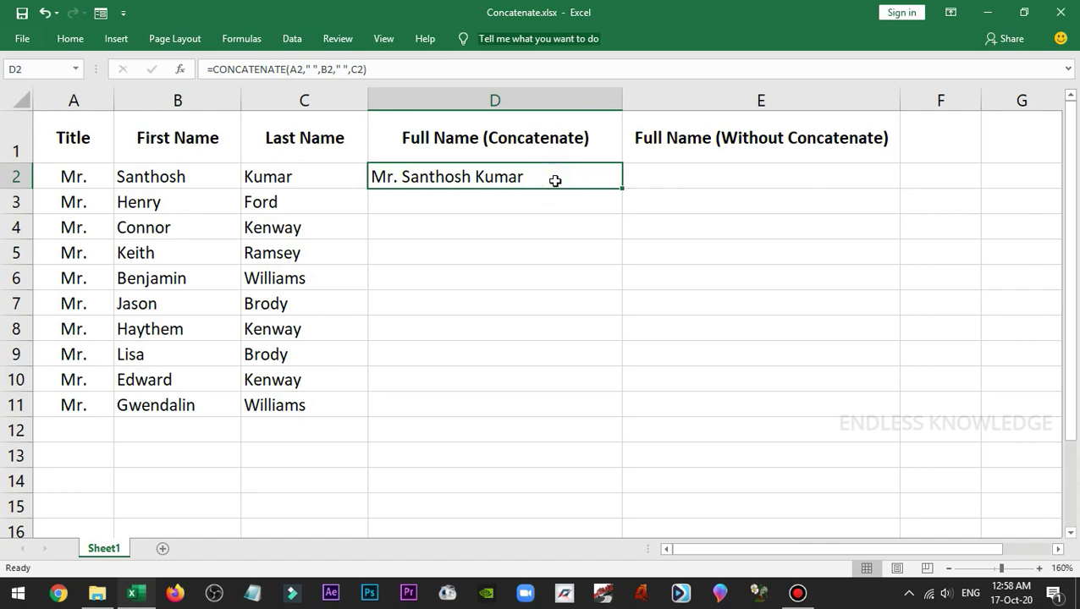
left_click_drag(622, 188, 598, 411)
left_click(524, 205)
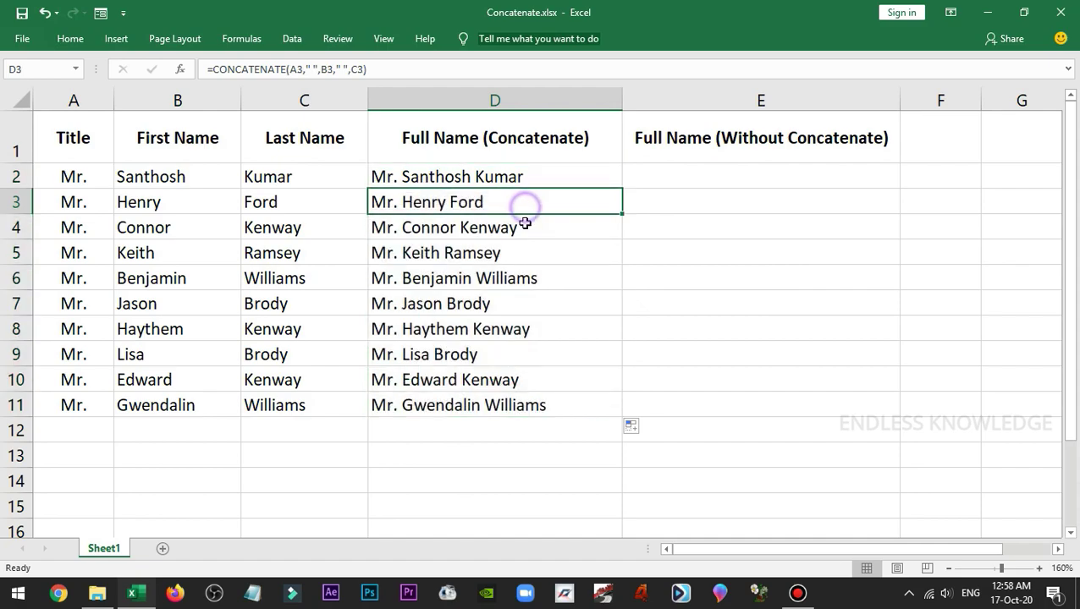
left_click(531, 251)
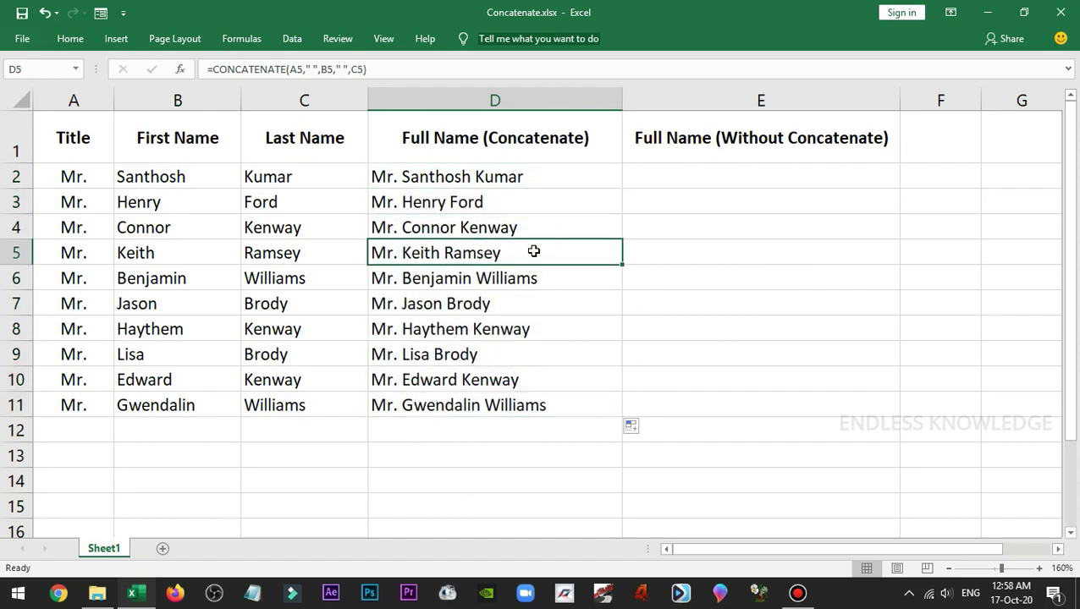
Enter the formula =A2&B2&C2 in cell E2 to join the name parts without the CONCATENATE function.
left_click(818, 181)
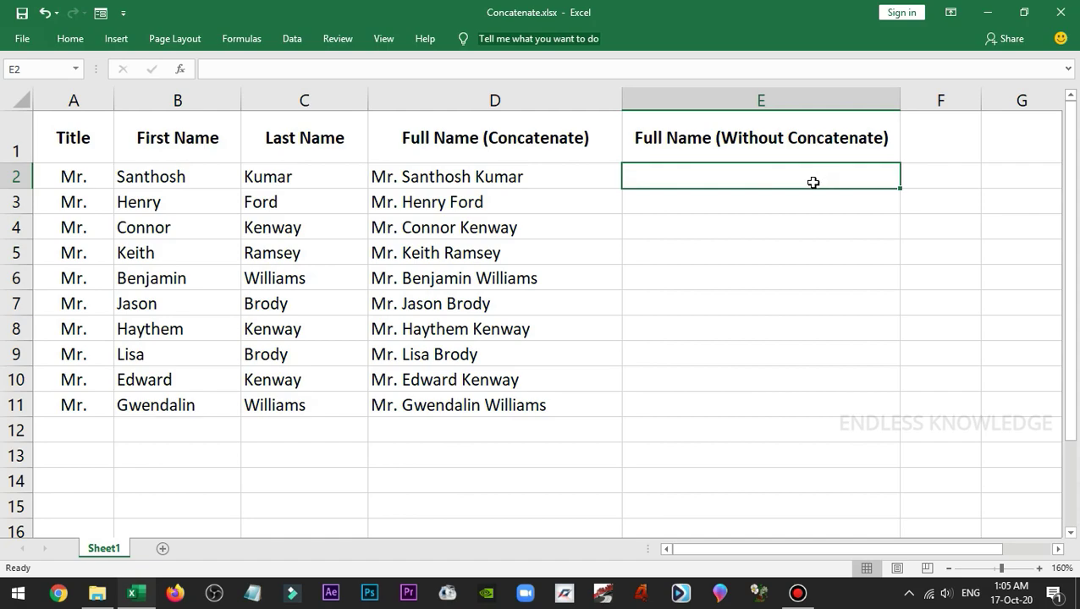
type("=")
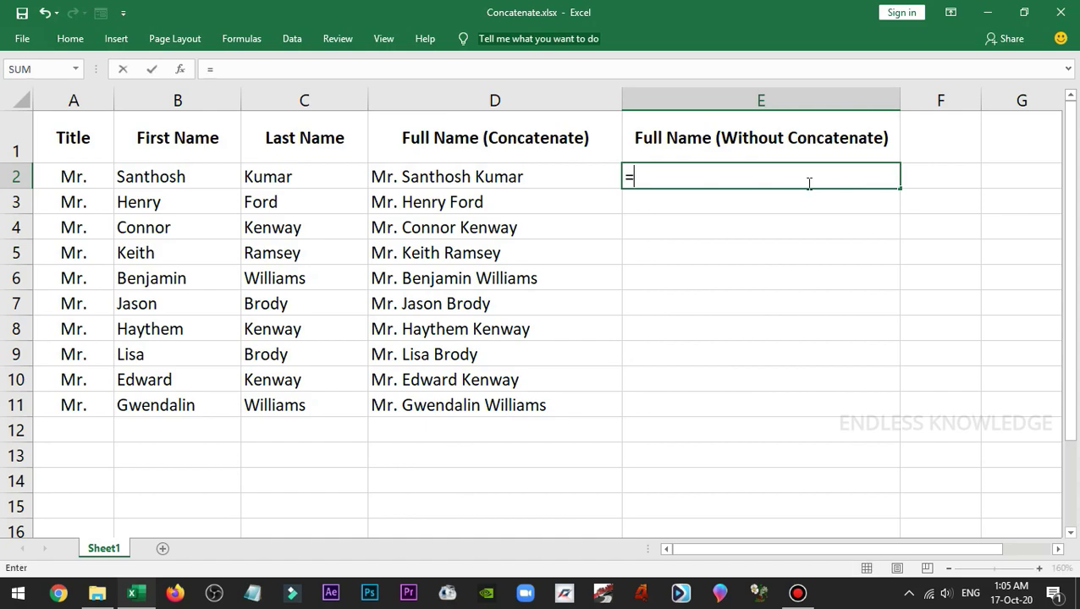
left_click(82, 176)
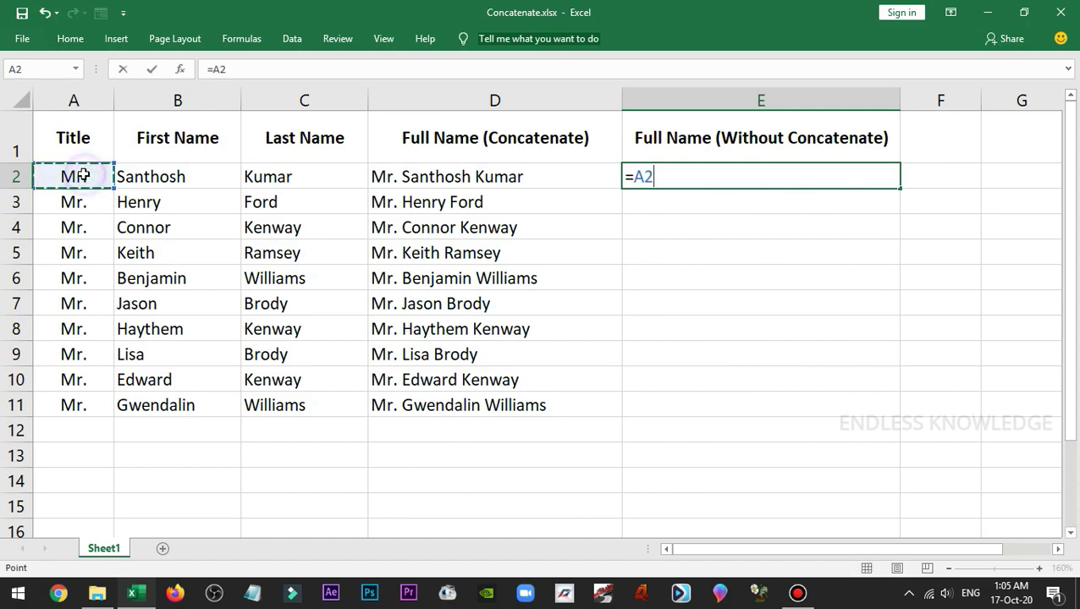
type("&")
left_click(157, 178)
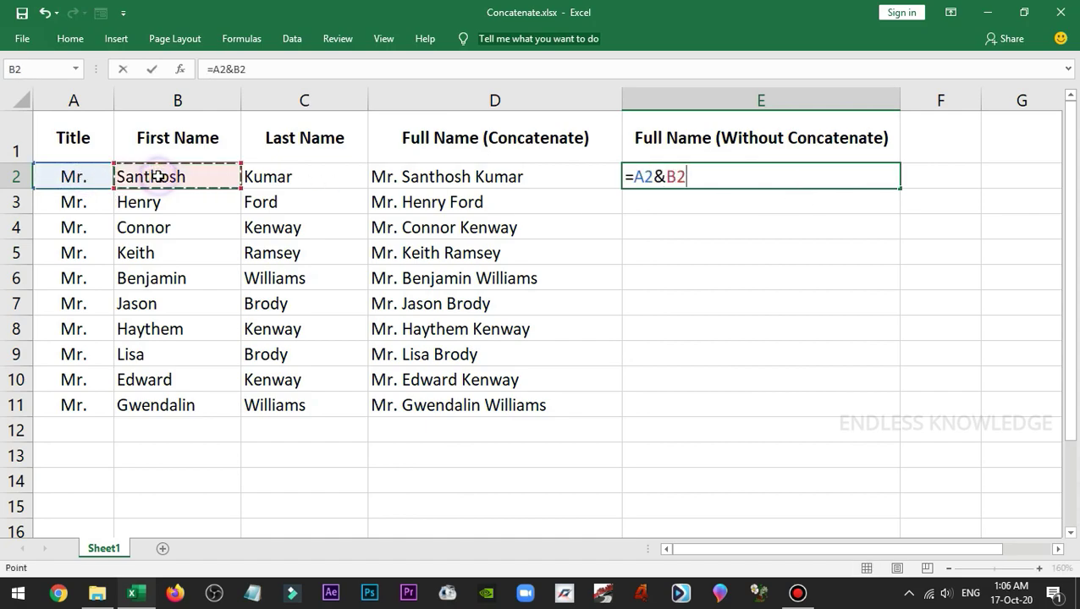
type("&")
left_click(298, 176)
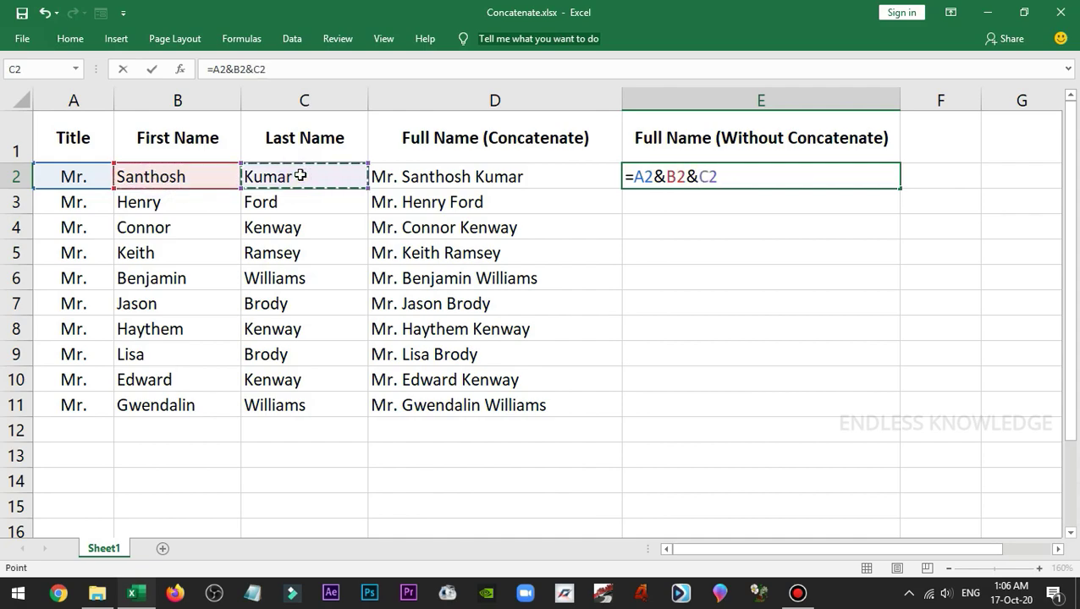
key("Return")
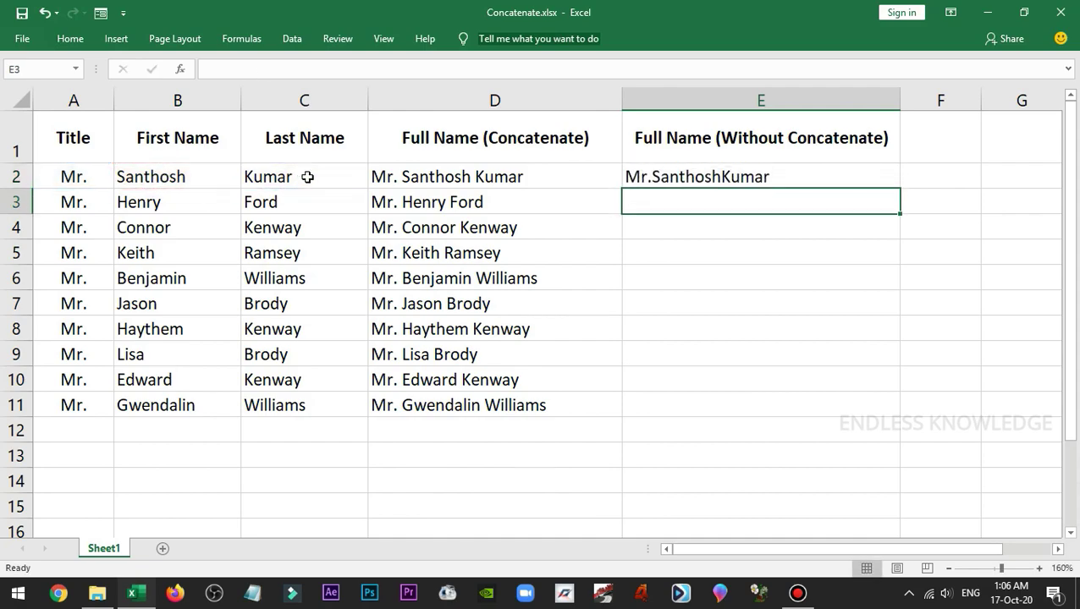
Compare the formulas in E2 and D2, and enter a single space in cell F2 as the separator.
left_click(793, 179)
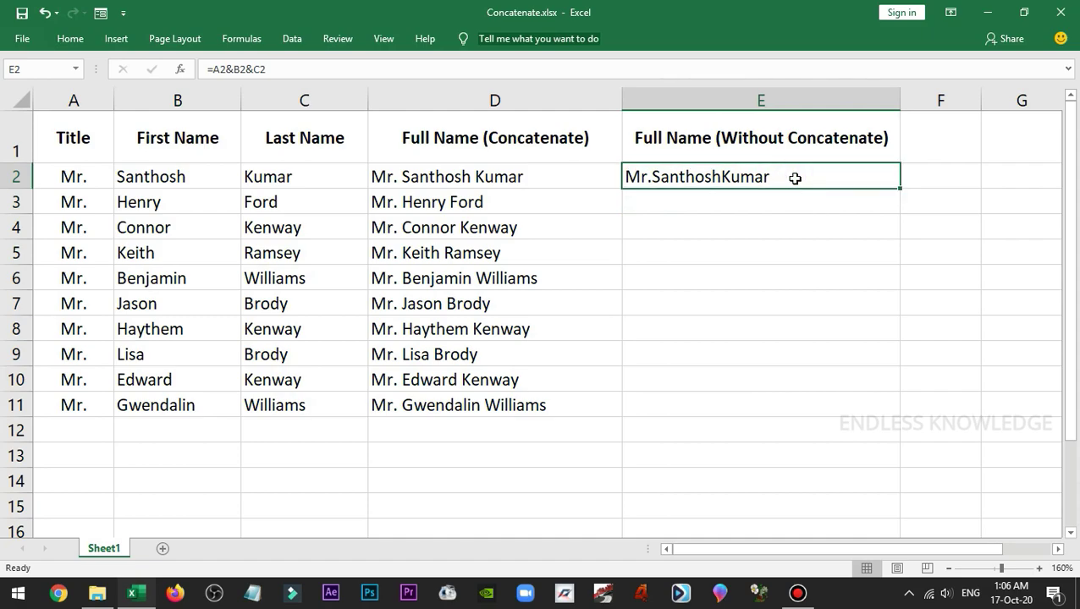
left_click(572, 175)
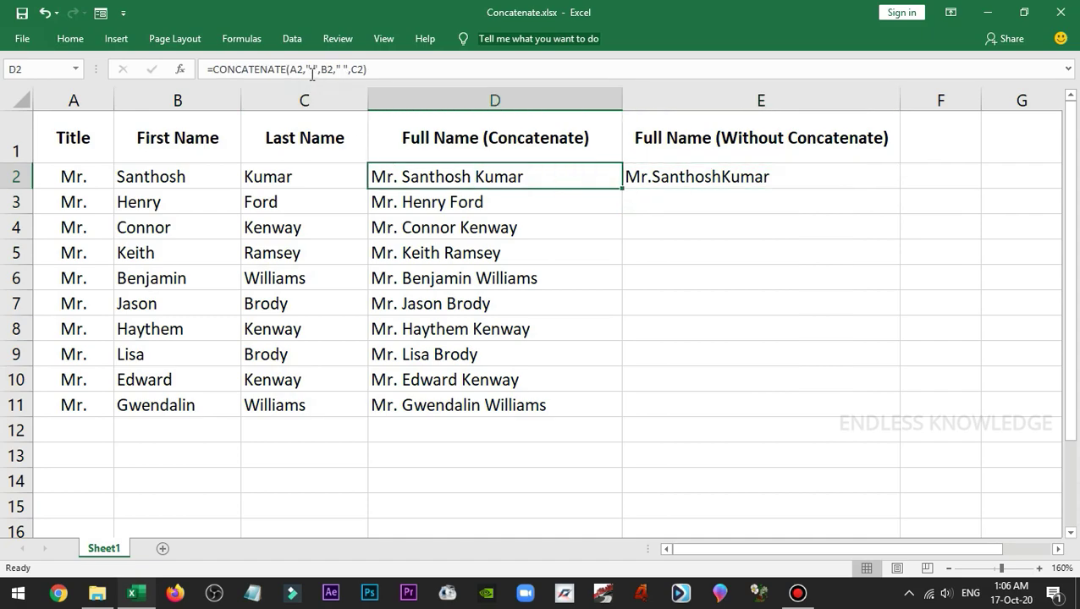
left_click(791, 175)
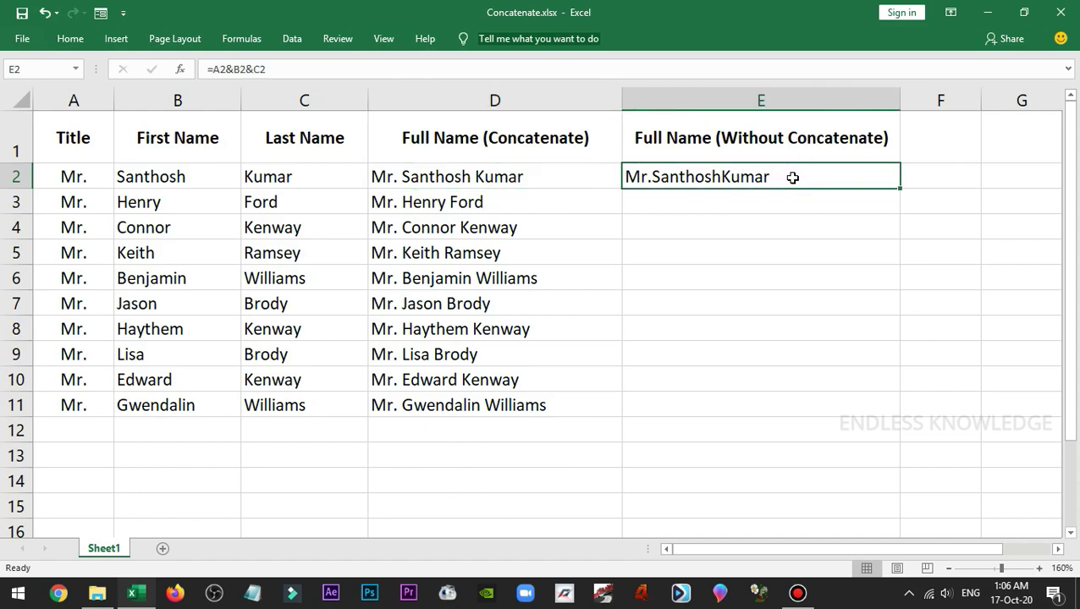
double_click(926, 175)
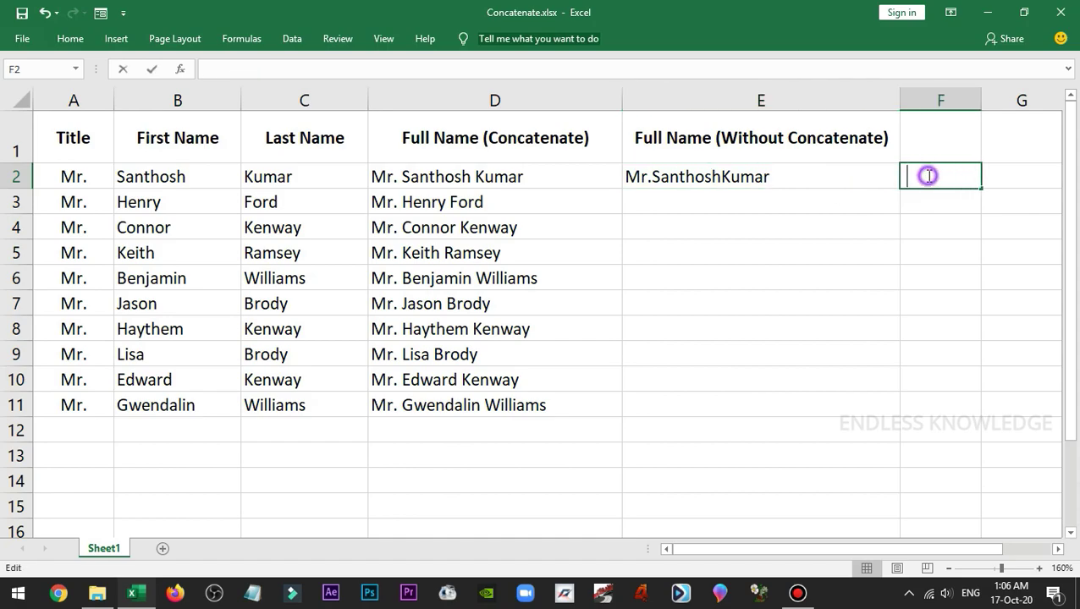
key("Escape")
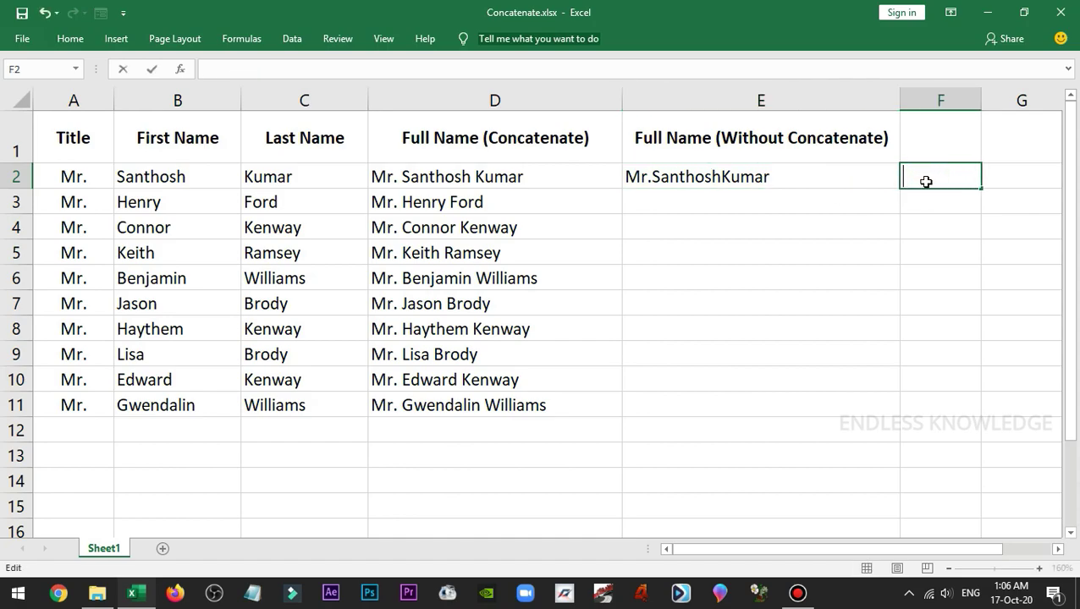
key("Down")
key("Down")
left_click(938, 175)
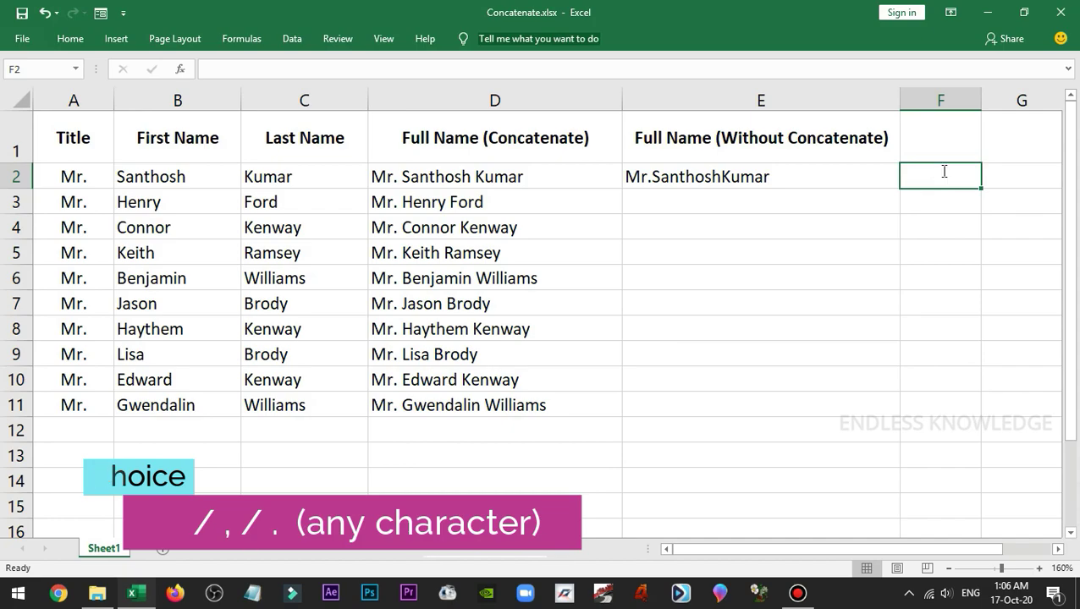
left_click(932, 200)
Rewrite the formula in E2 as =A2&F2&B2&F2&C2 to put the F2 separator between the name parts.
left_click(837, 176)
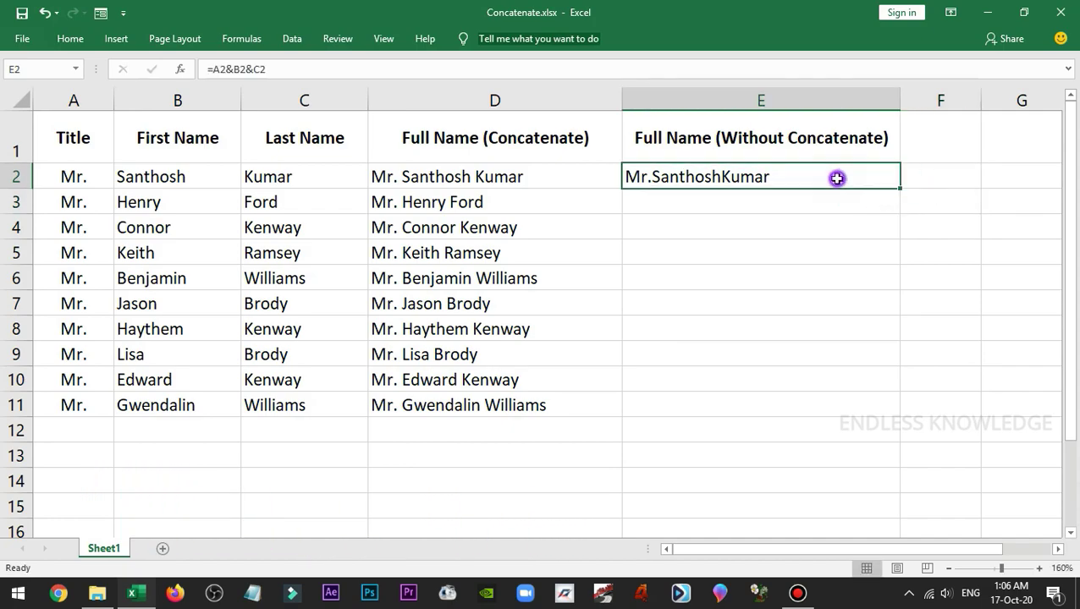
type("=")
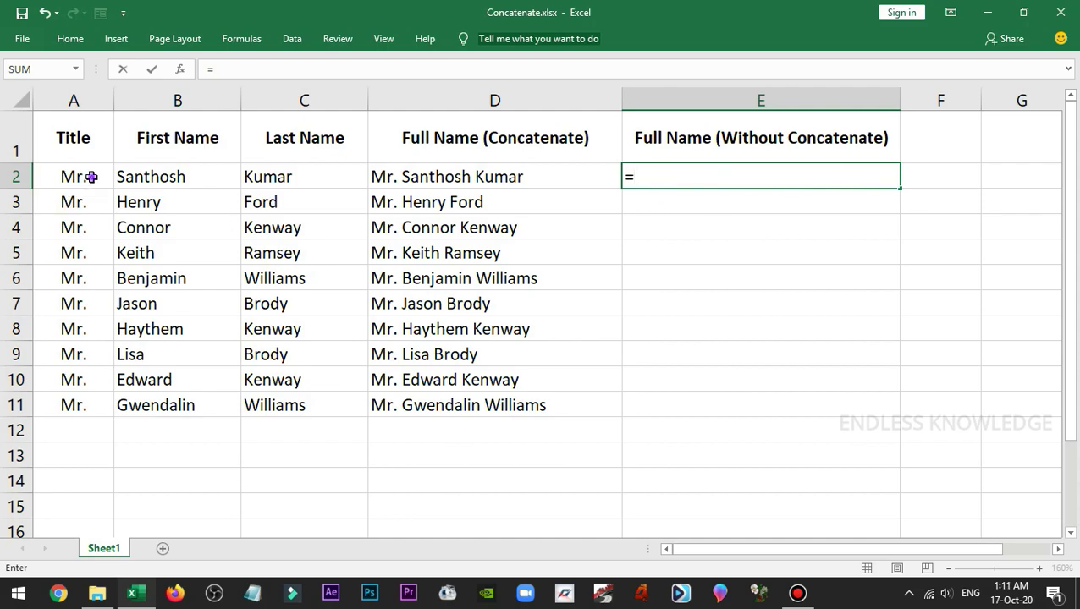
left_click(91, 176)
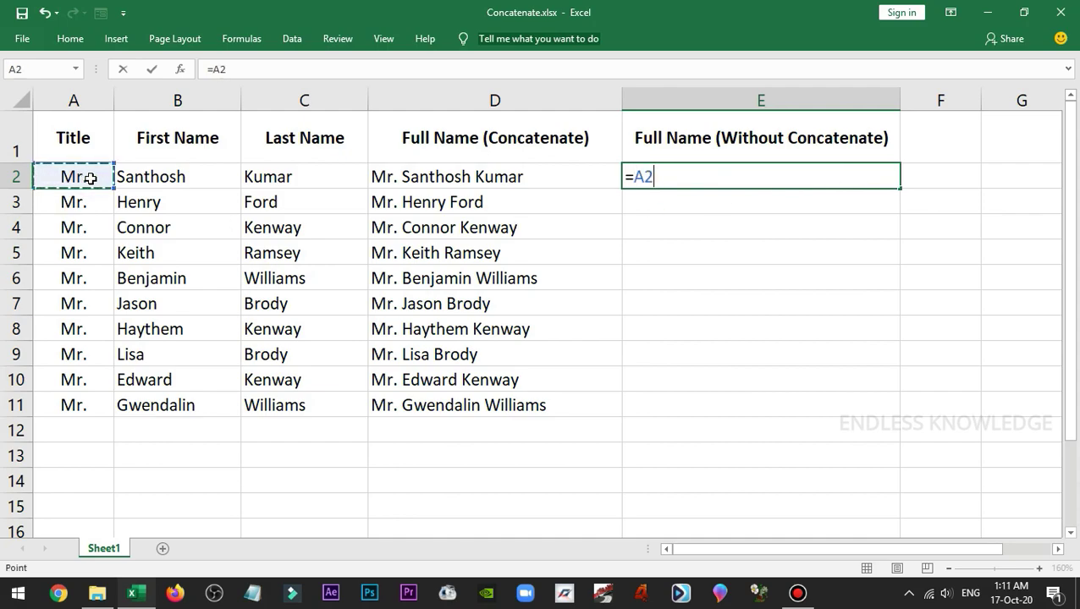
type("&")
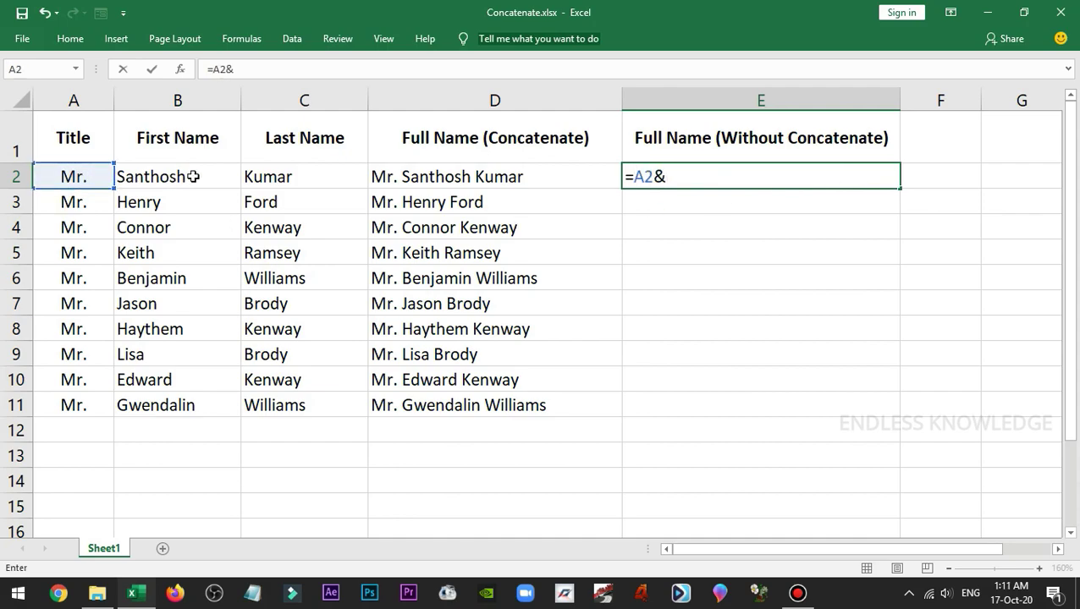
left_click(935, 181)
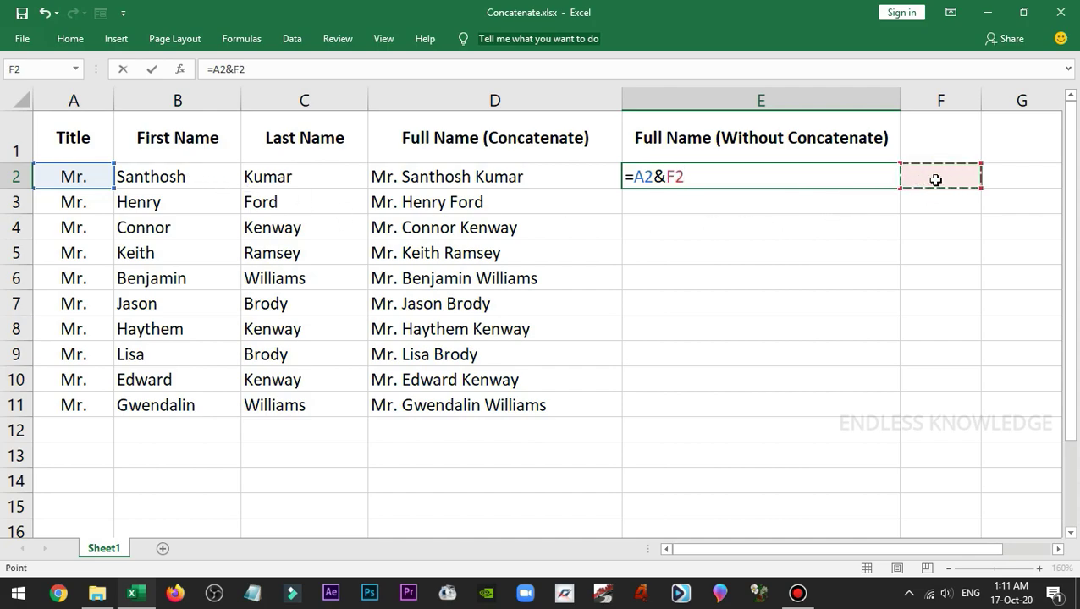
type("&")
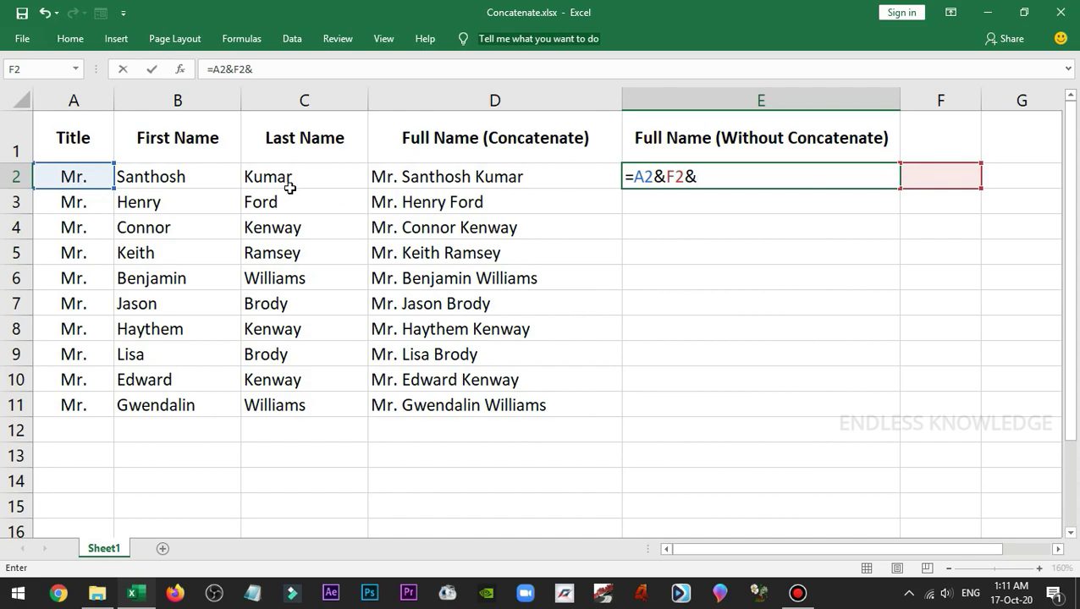
left_click(203, 183)
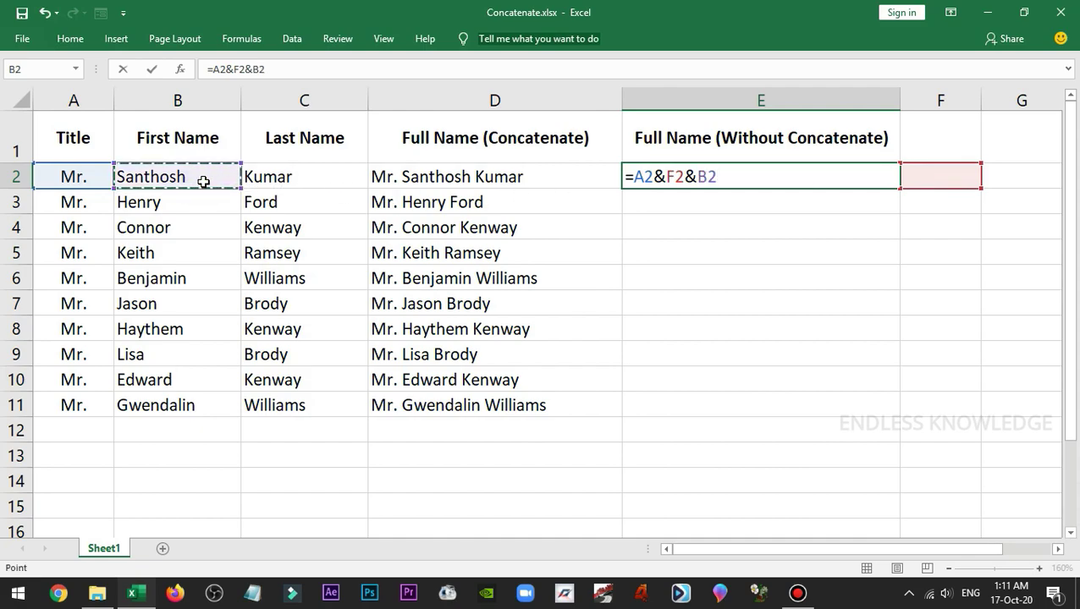
type("&")
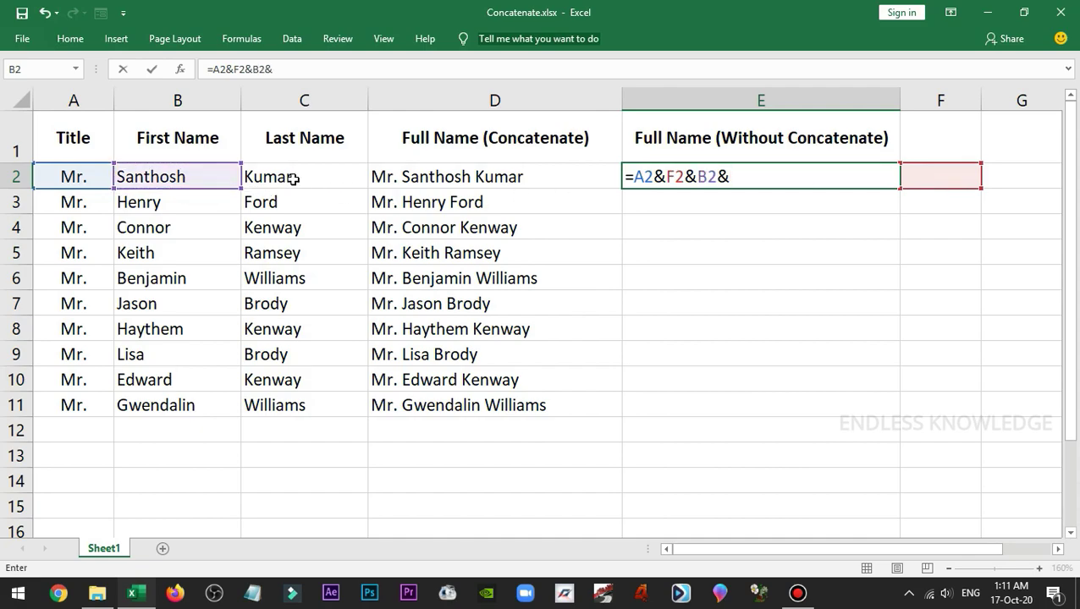
left_click(948, 176)
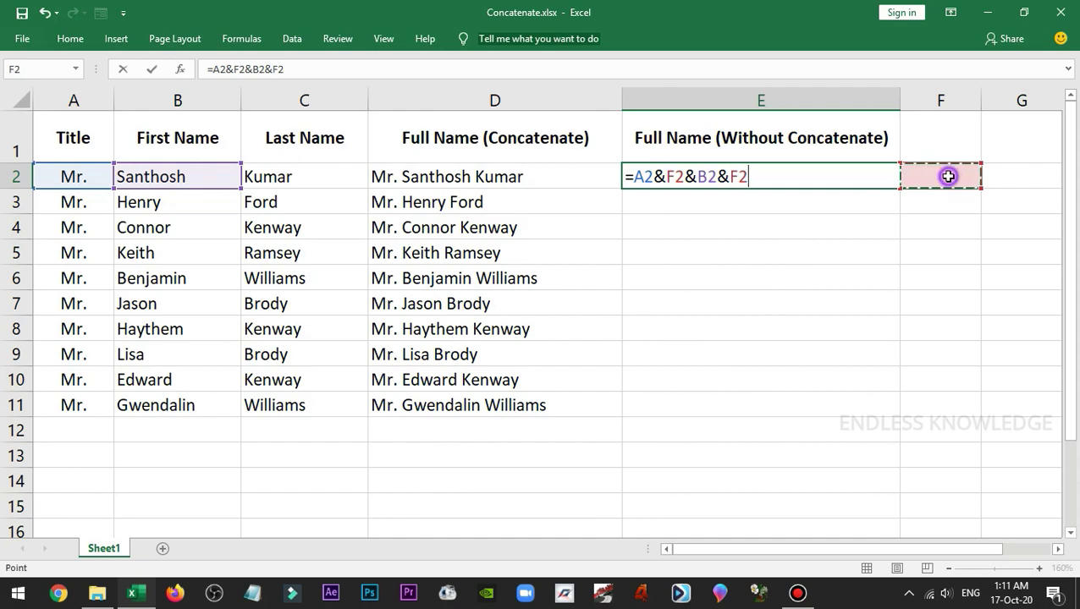
type("&")
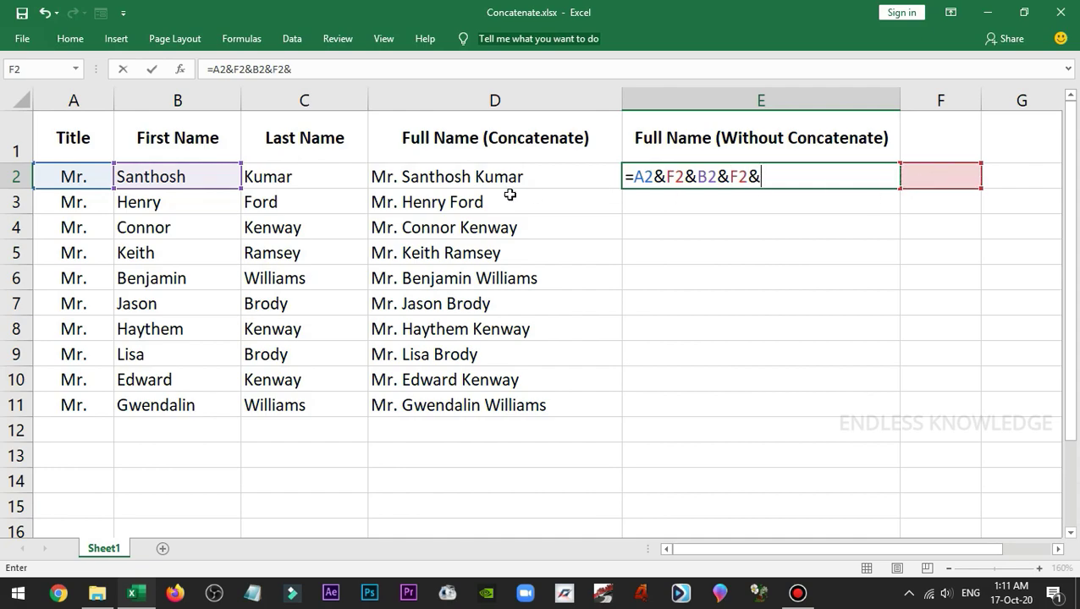
left_click(322, 176)
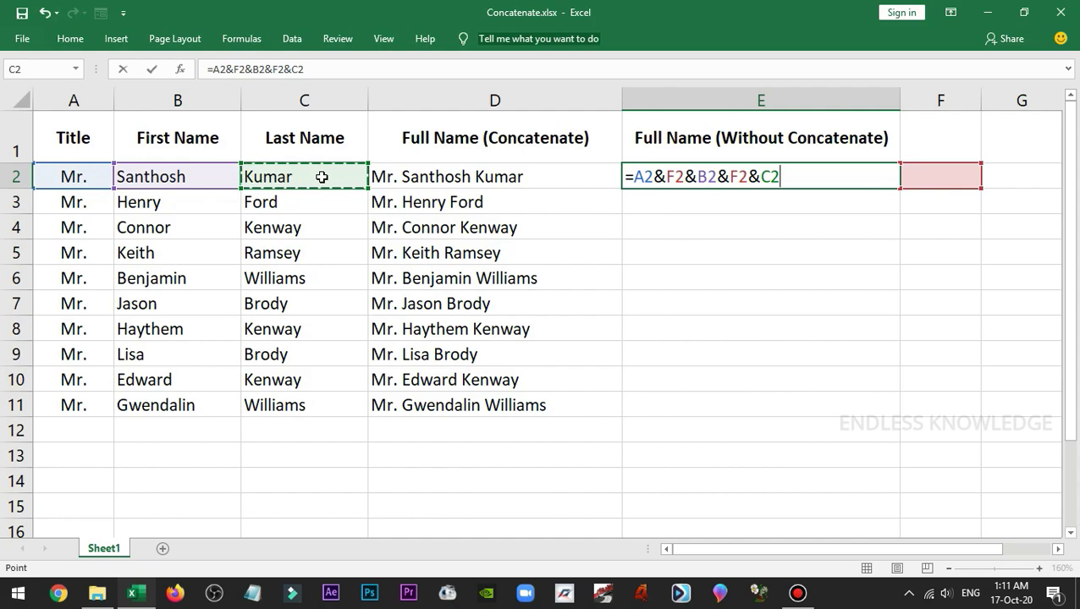
key("Return")
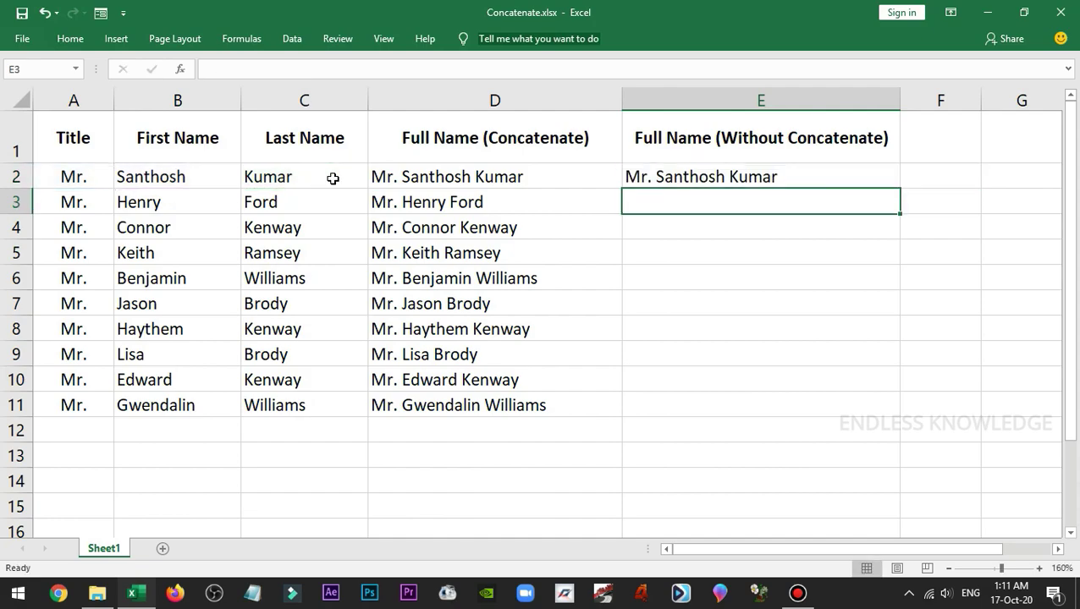
Make both F2 references in the E2 formula absolute, giving =A2&$F$2&B2&$F$2&C2.
left_click(785, 177)
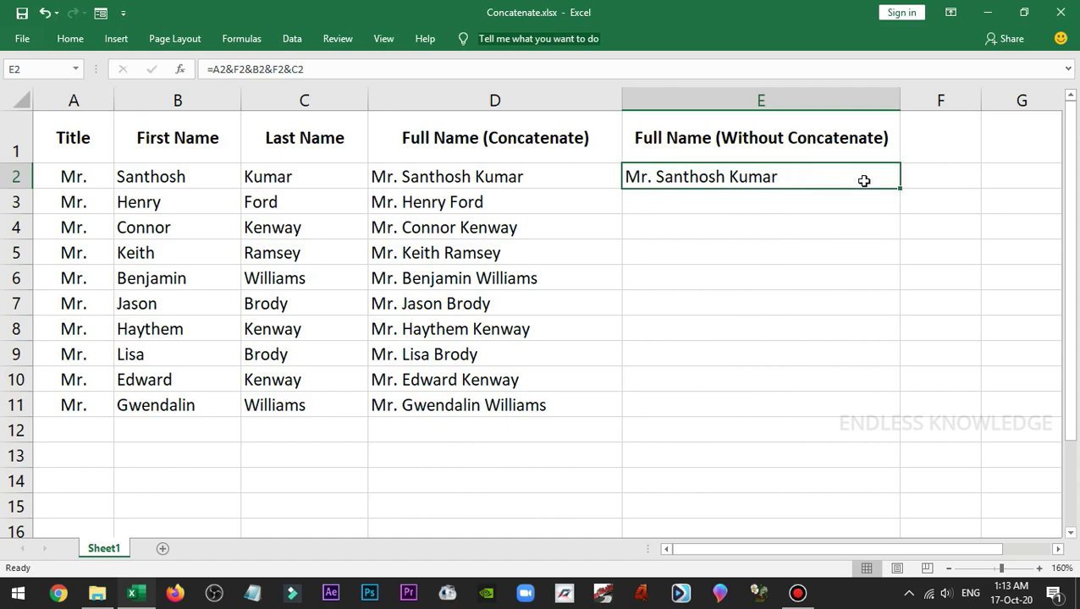
left_click(933, 175)
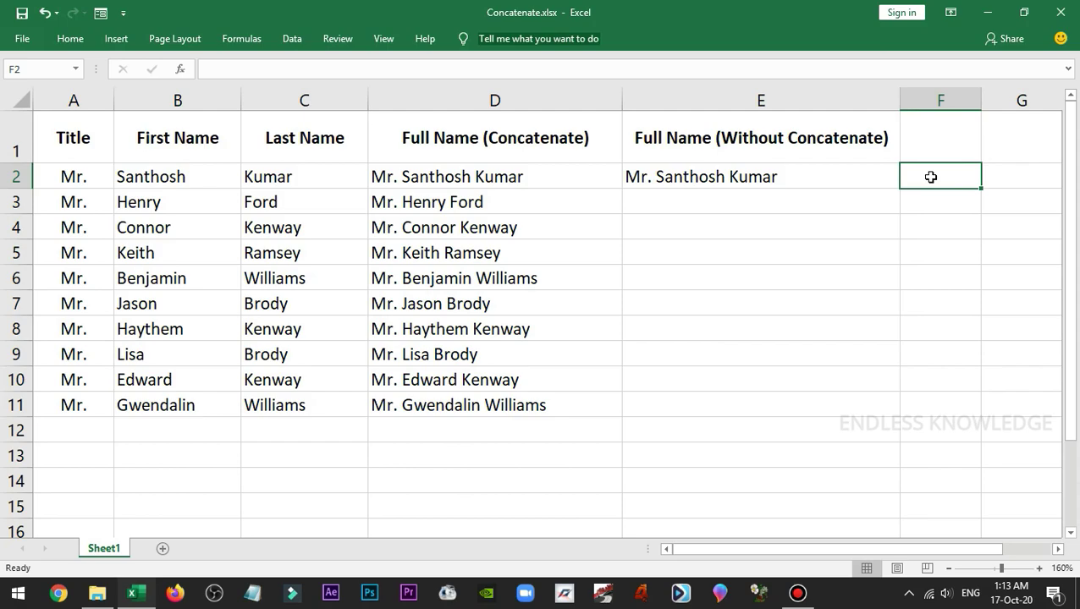
double_click(846, 179)
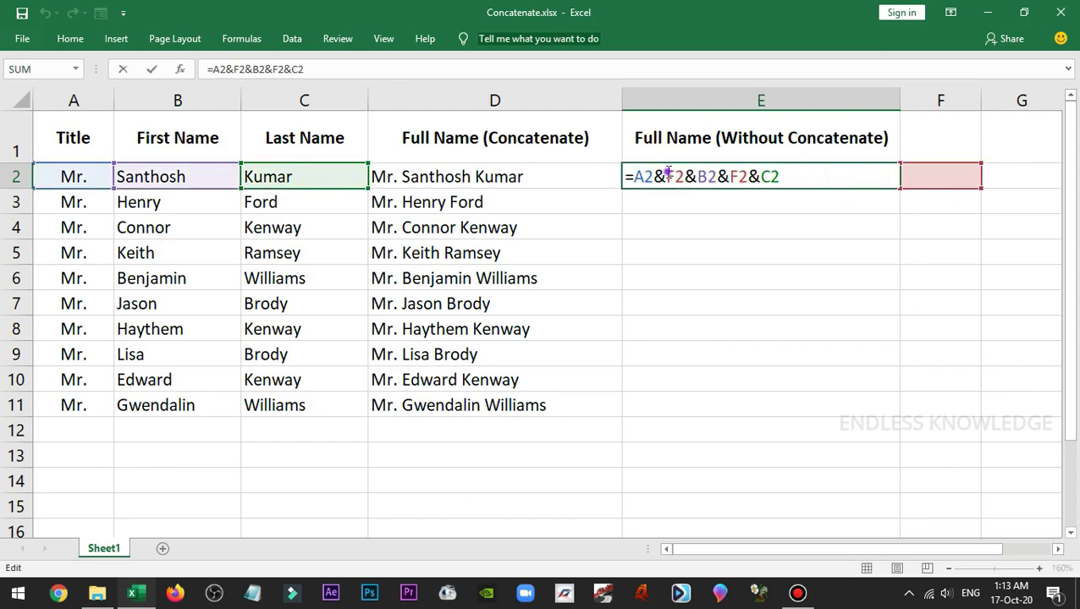
left_click_drag(666, 175, 685, 175)
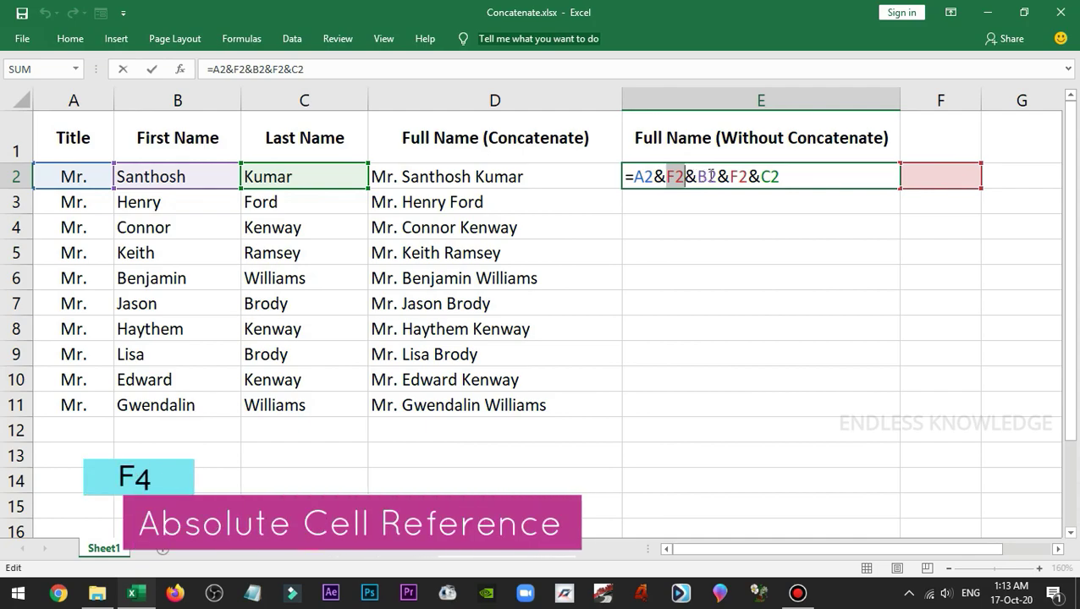
key("F4")
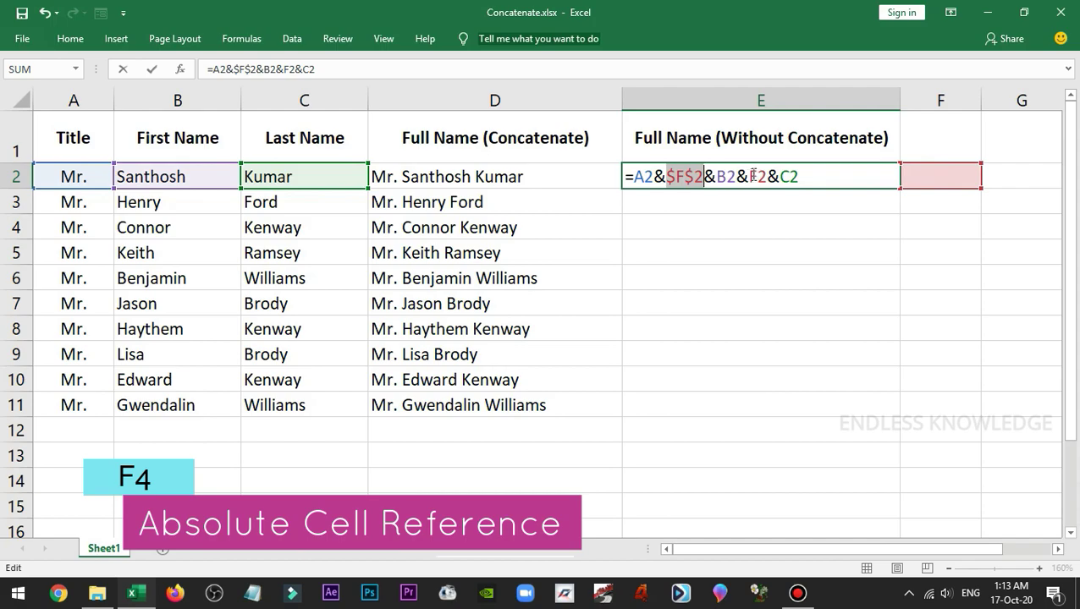
left_click_drag(750, 176, 767, 176)
key("F4")
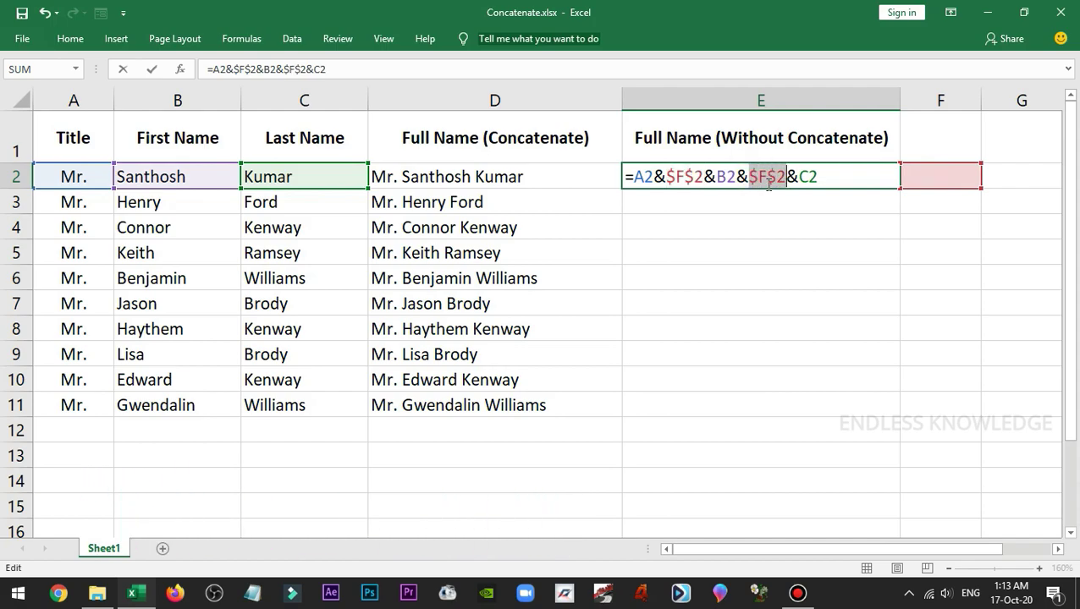
key("ctrl+Return")
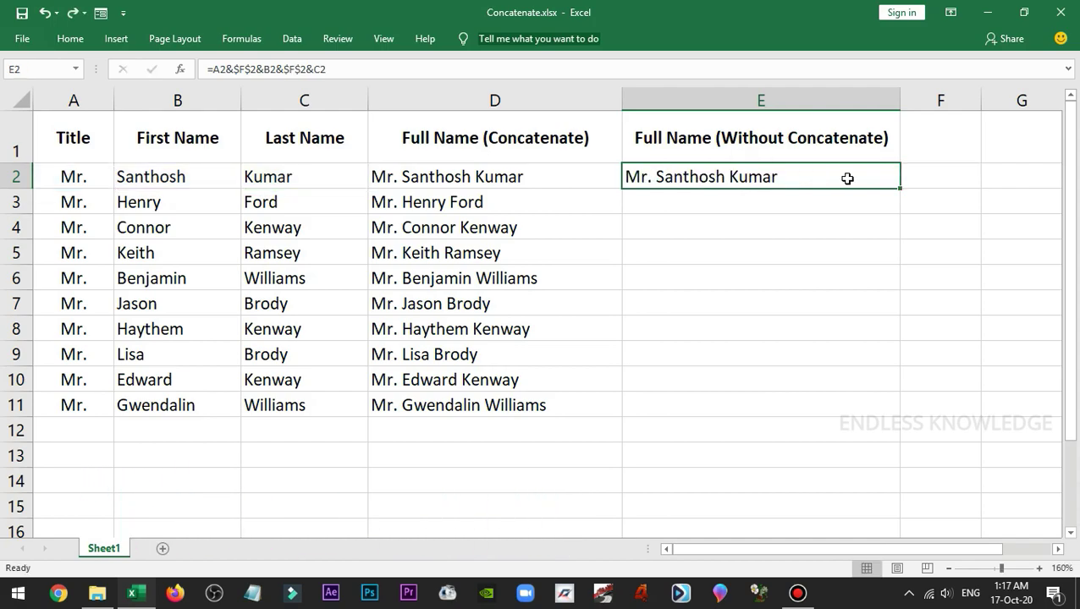
Fill the E2 formula down through E11 and check the copied formulas in cells E3 to E9.
double_click(899, 187)
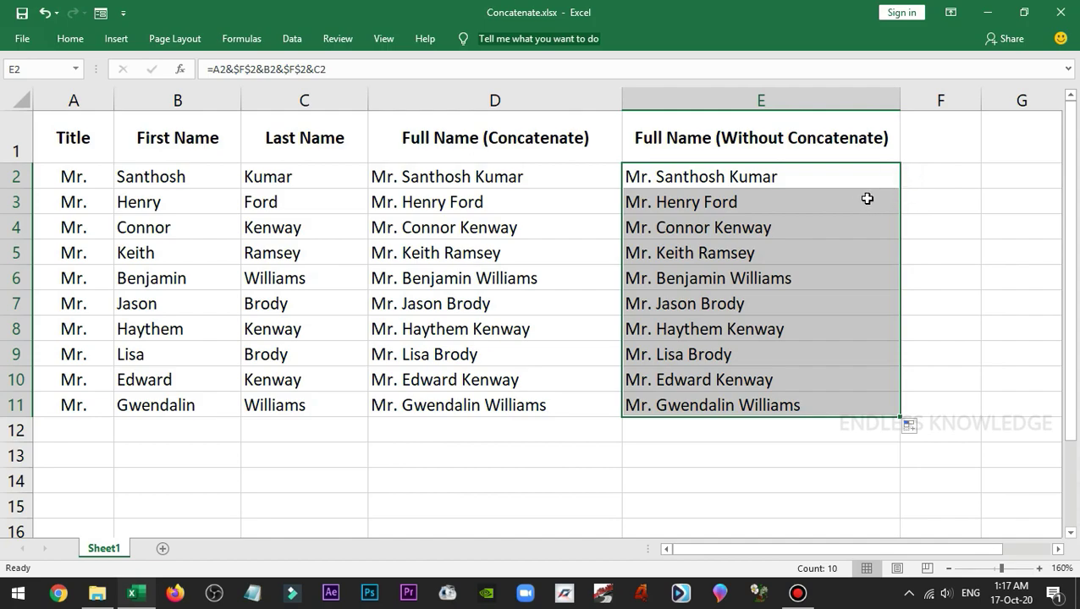
left_click(931, 176)
double_click(863, 201)
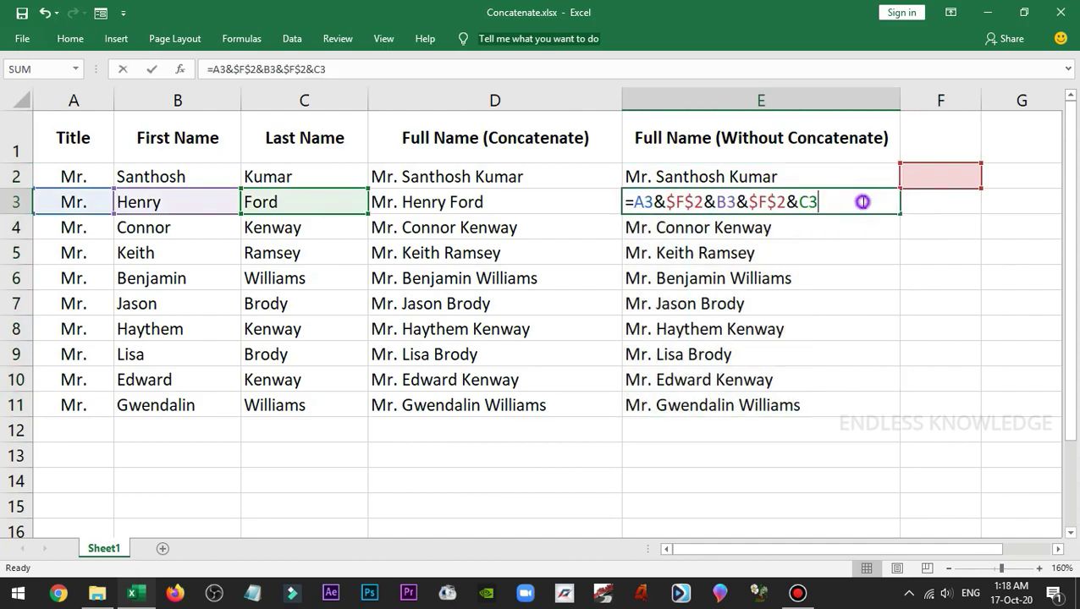
double_click(861, 226)
left_click(863, 252)
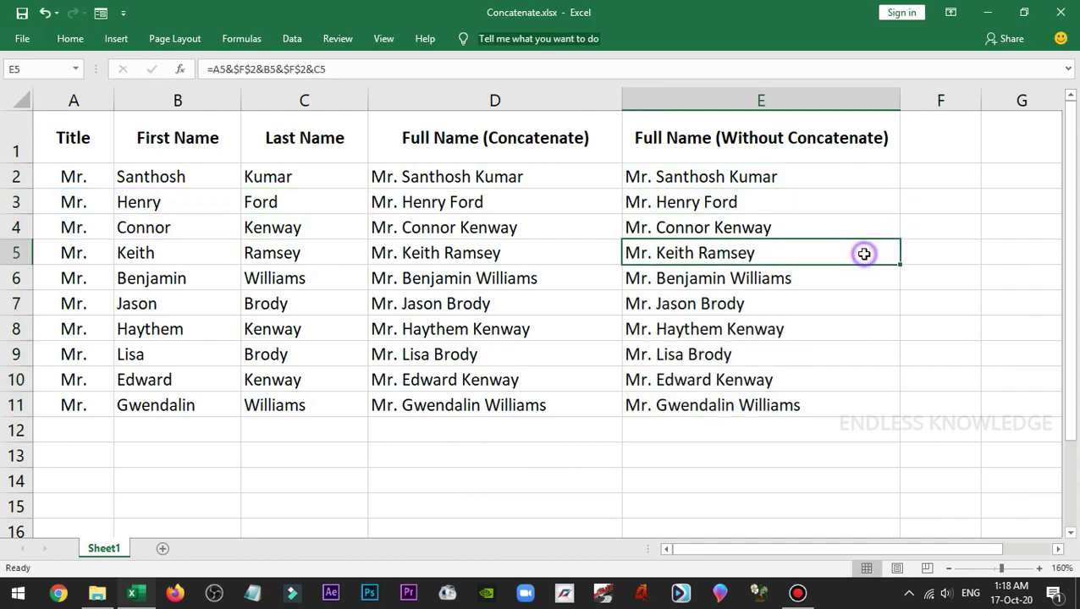
double_click(862, 251)
left_click(871, 285)
double_click(855, 306)
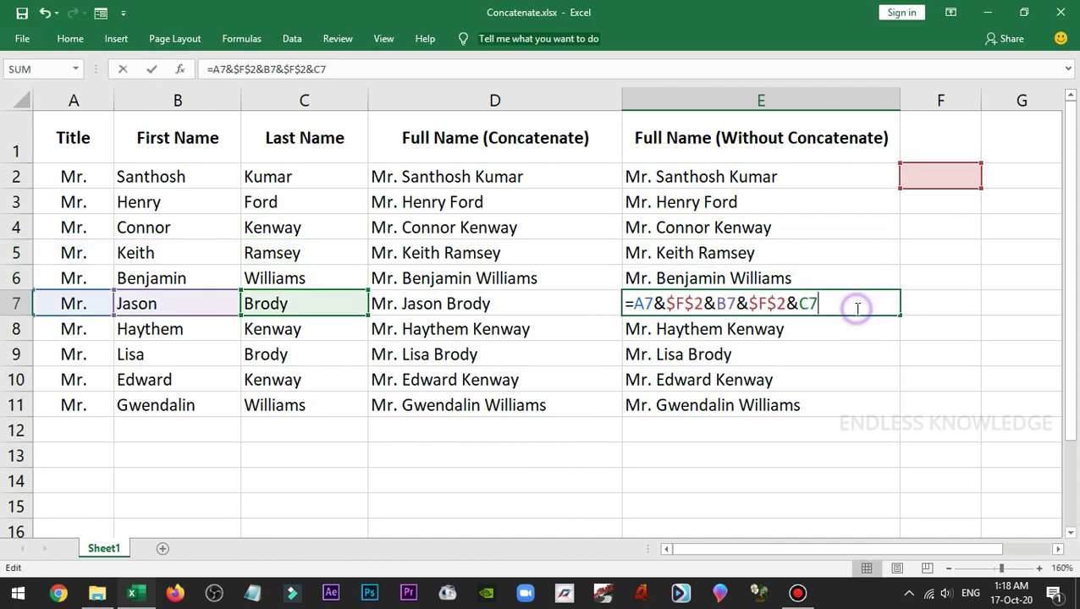
left_click(866, 333)
double_click(864, 356)
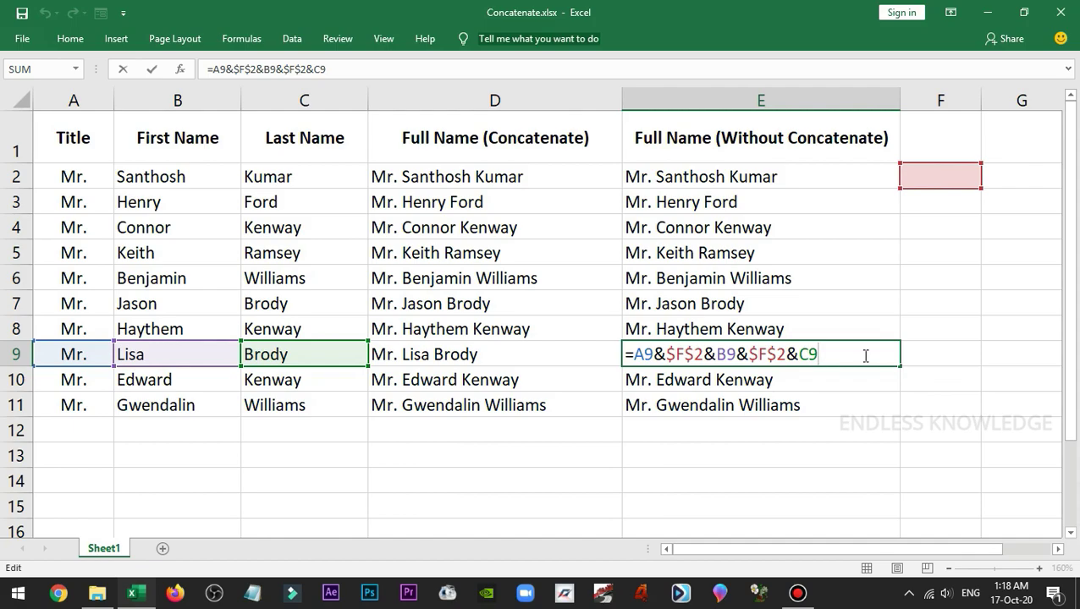
key("Escape")
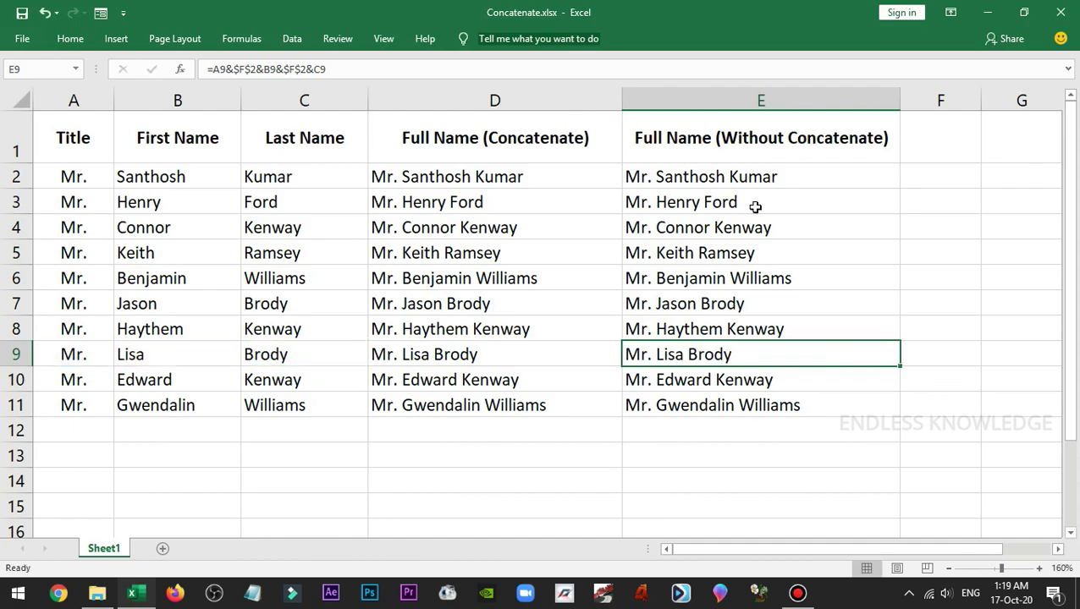